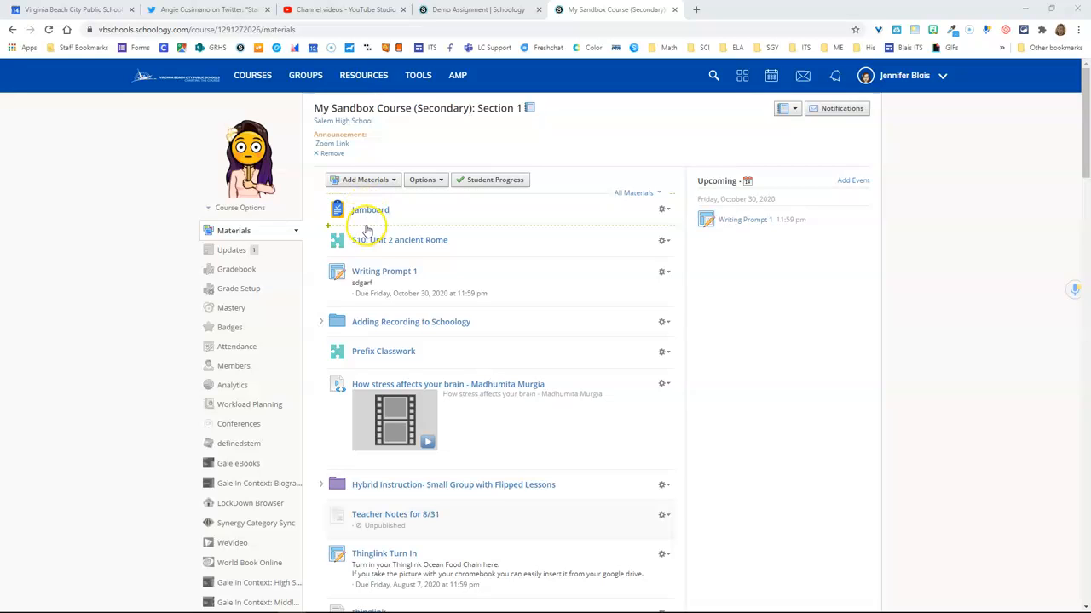
- Start a new assignment in the course materials directly below the Jamboard item
left_click_drag(369, 267, 373, 232)
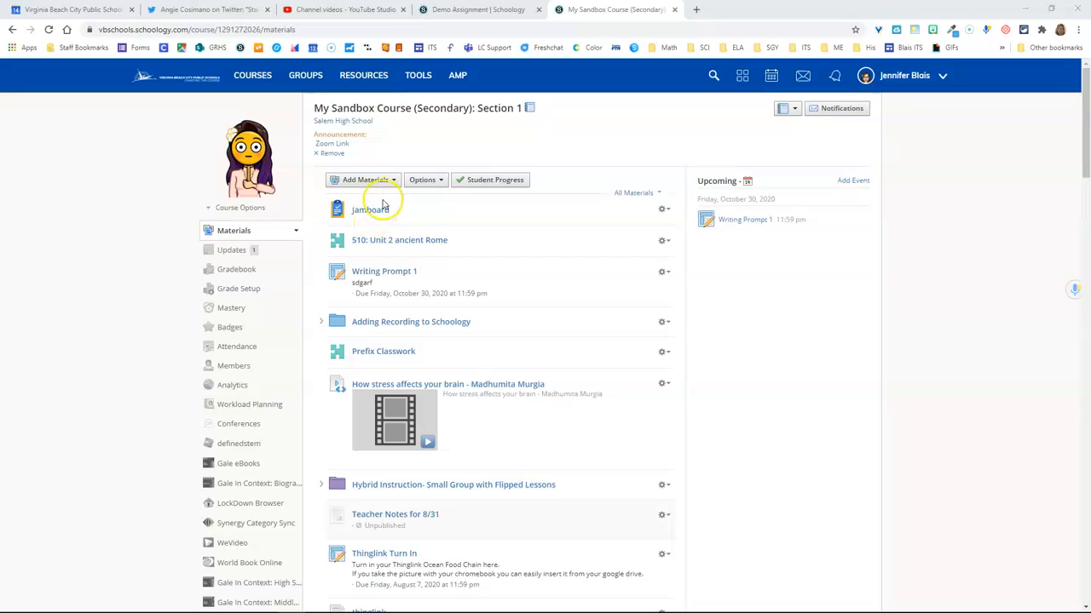
left_click(378, 226)
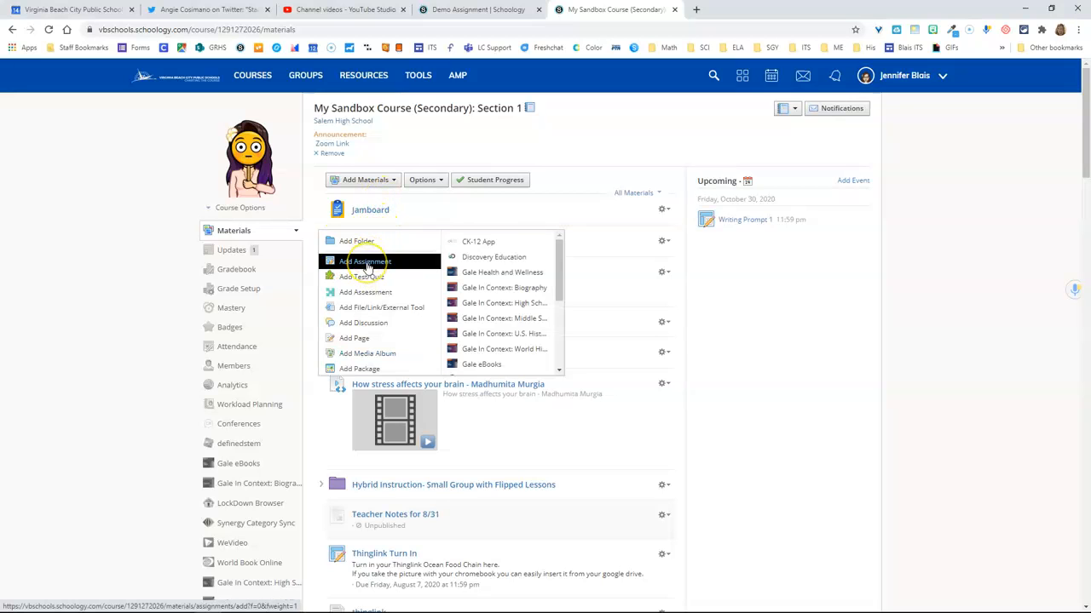
left_click(367, 263)
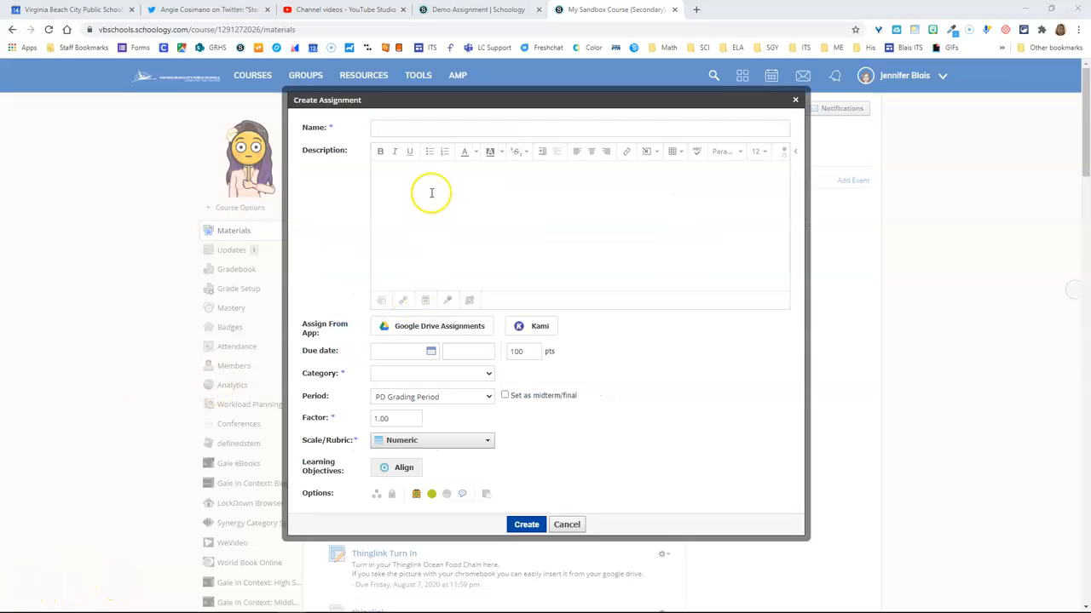
- Name the assignment "002: Part 5: Reflection Activity" and enter "Step 1:", "Step 2:" and "Step 3:" as separate description lines
left_click(445, 134)
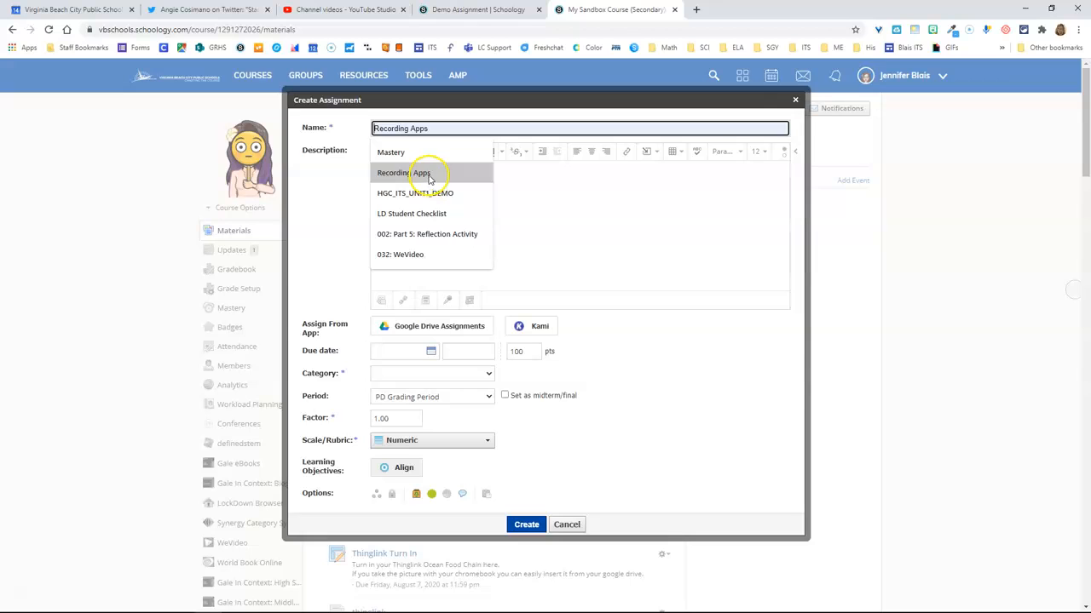
left_click(432, 238)
left_click(415, 182)
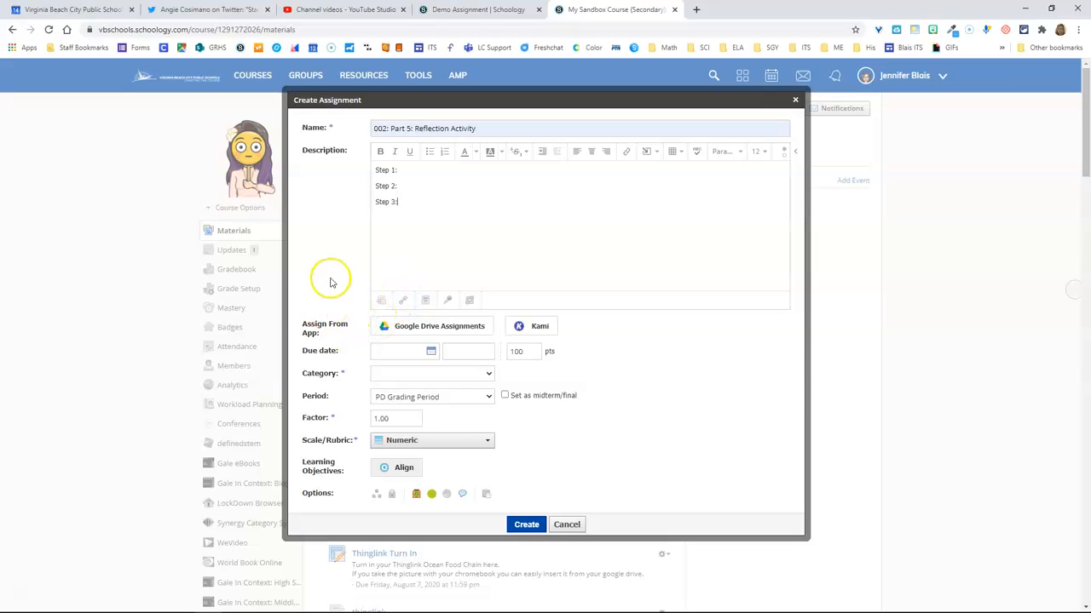
- Open the Google Drive file picker for the assignment and search it for "venn"
left_click(405, 331)
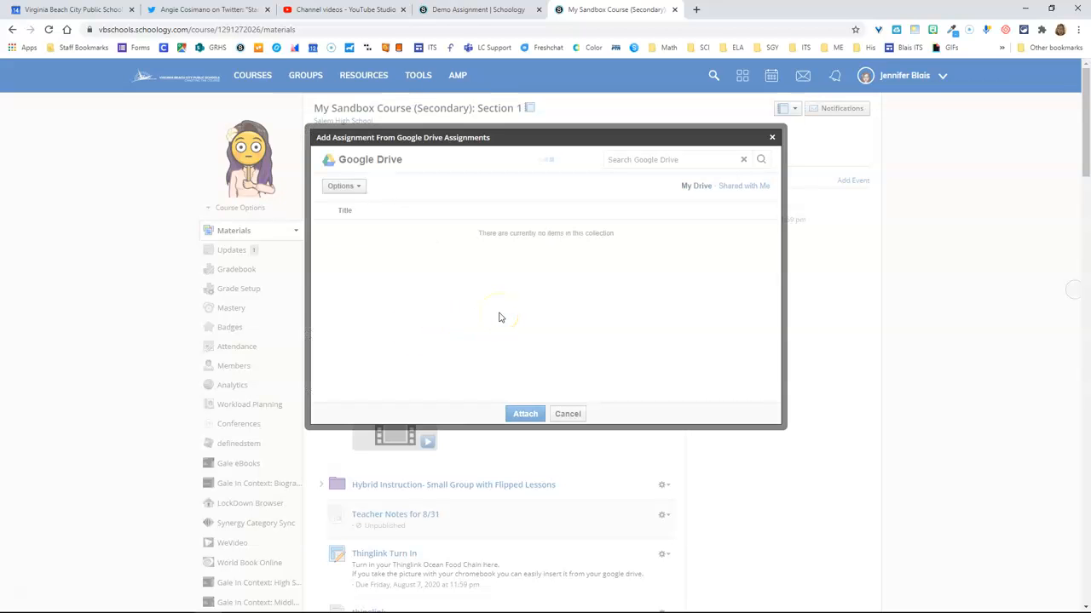
left_click(400, 231)
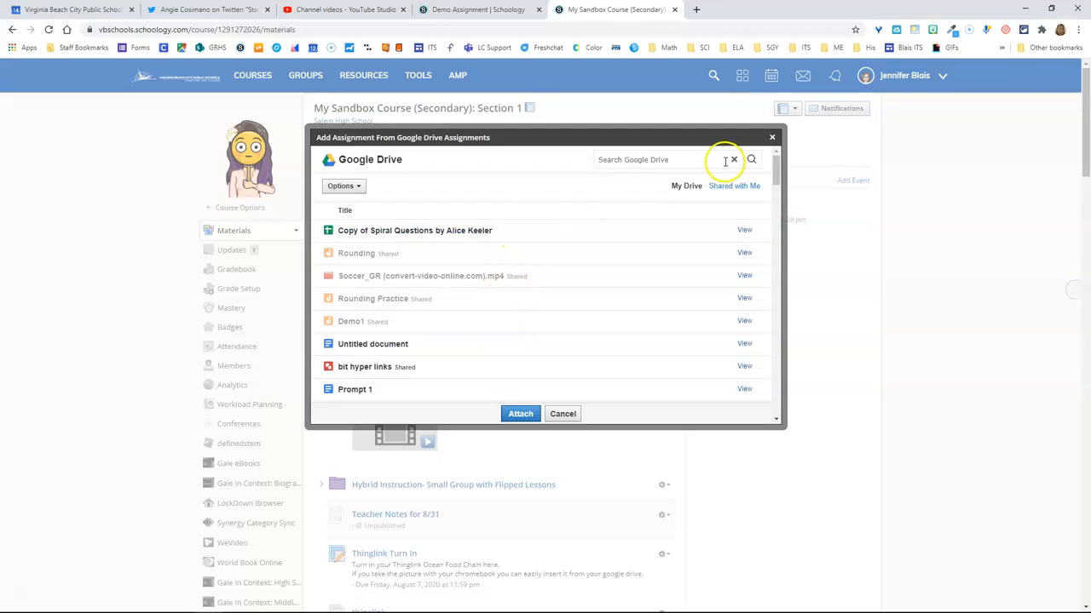
left_click(635, 161)
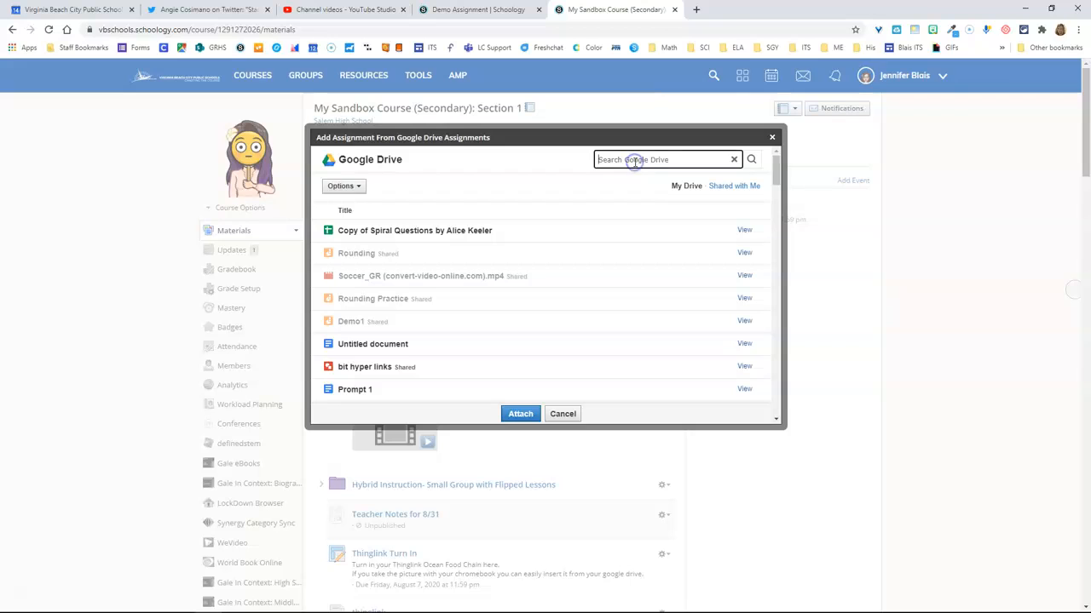
type("venn")
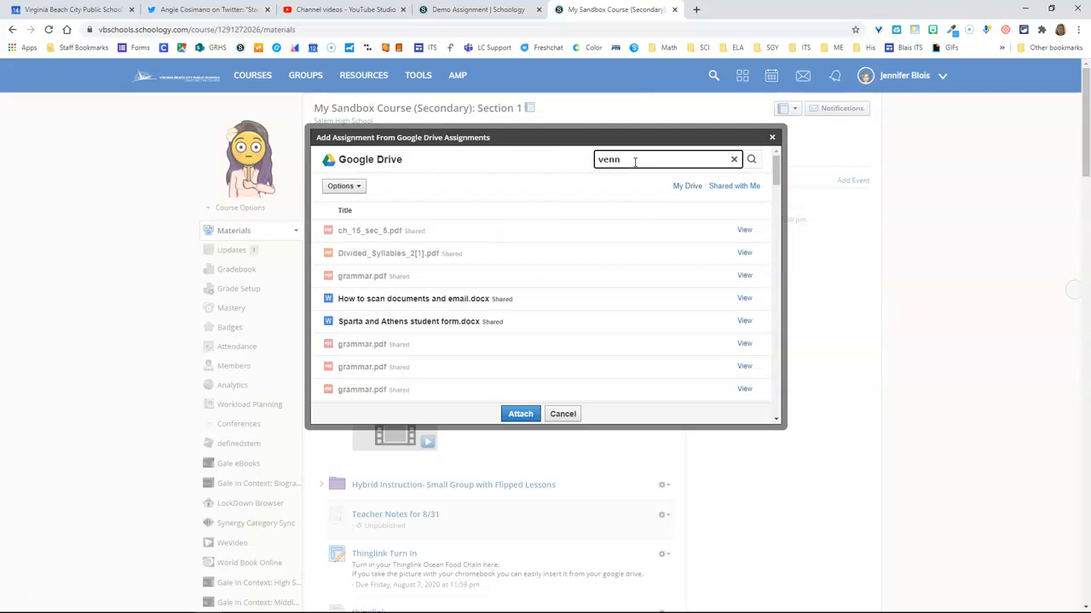
scroll(392, 324, "down", 1)
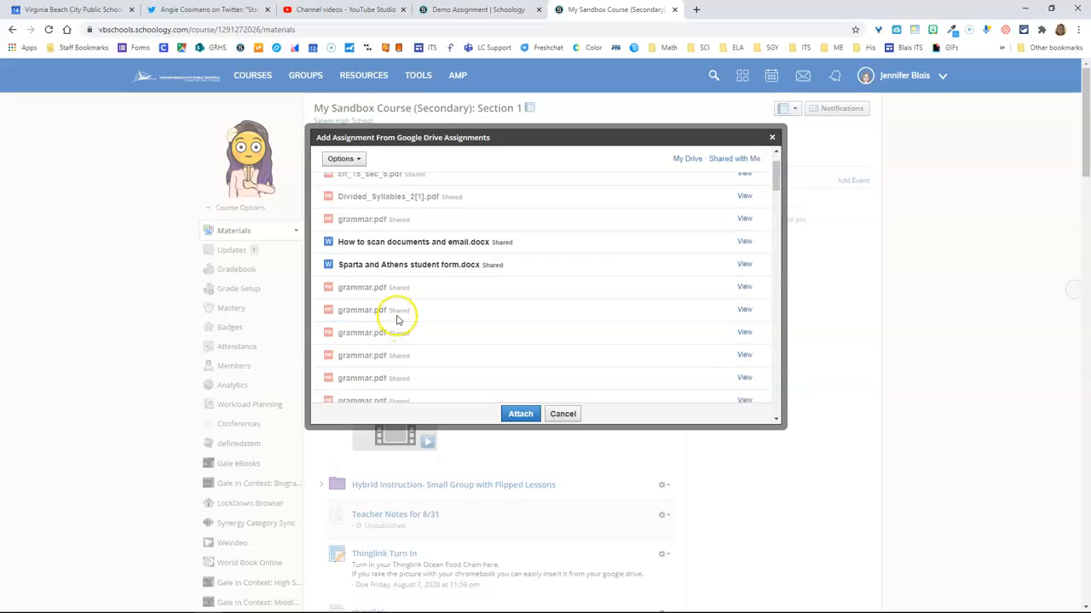
- Select the Google Docs version of "Venn Diagram Byz and Rome.docx" among the Drive search results
left_click(327, 242)
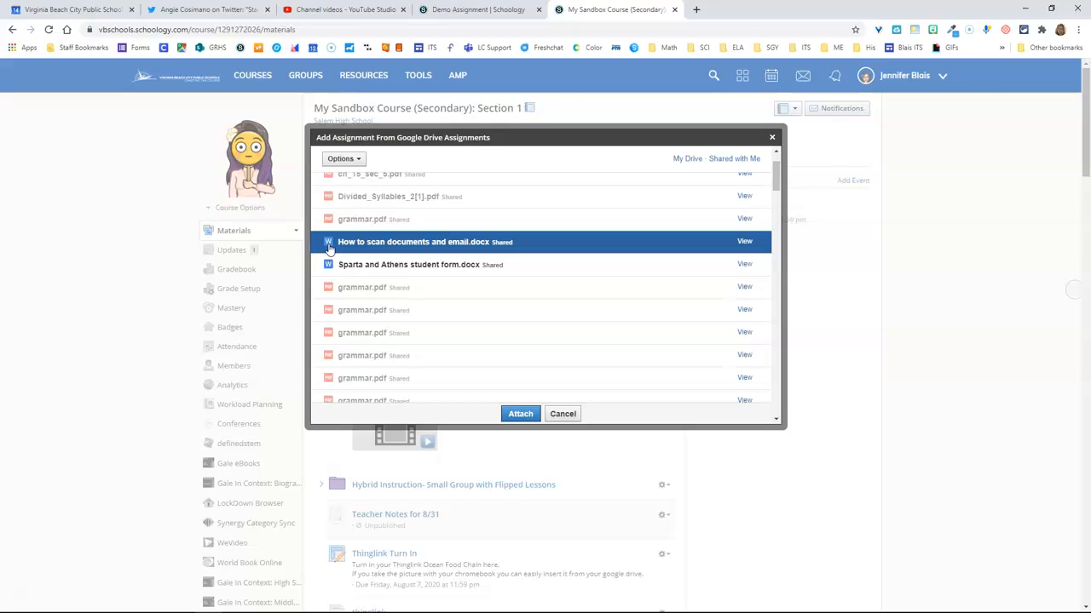
left_click(328, 245)
scroll(329, 252, "down", 2)
scroll(329, 254, "down", 5)
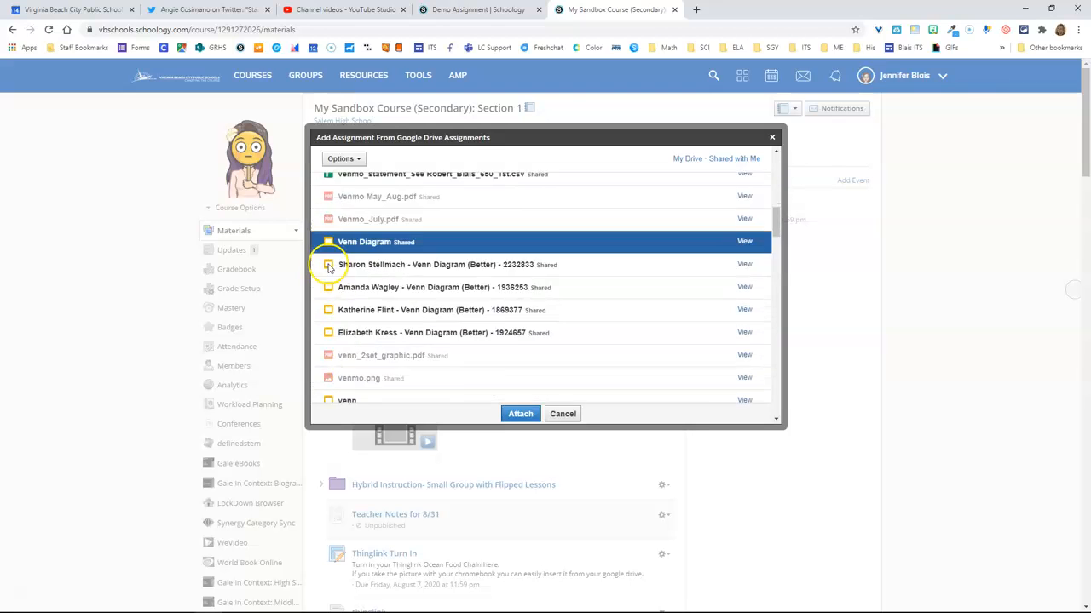
left_click(326, 232)
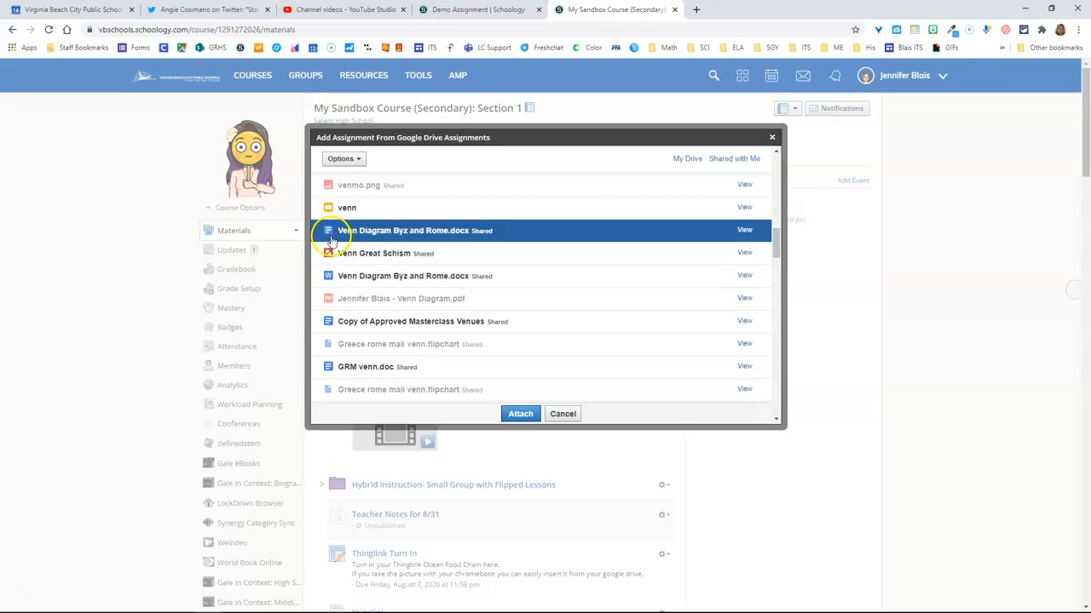
left_click(335, 239)
left_click(336, 278)
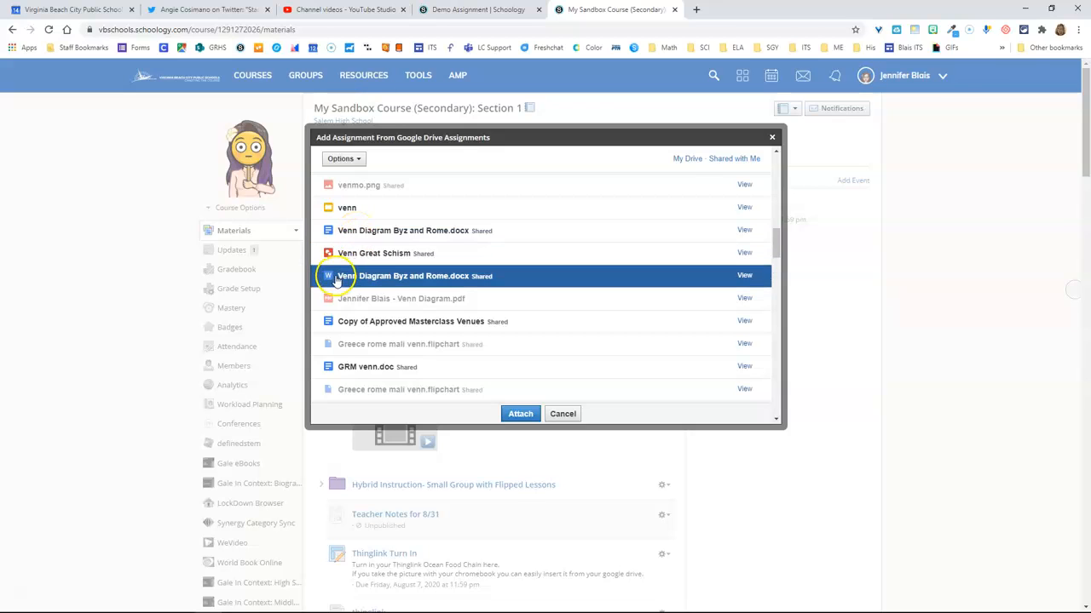
left_click(333, 232)
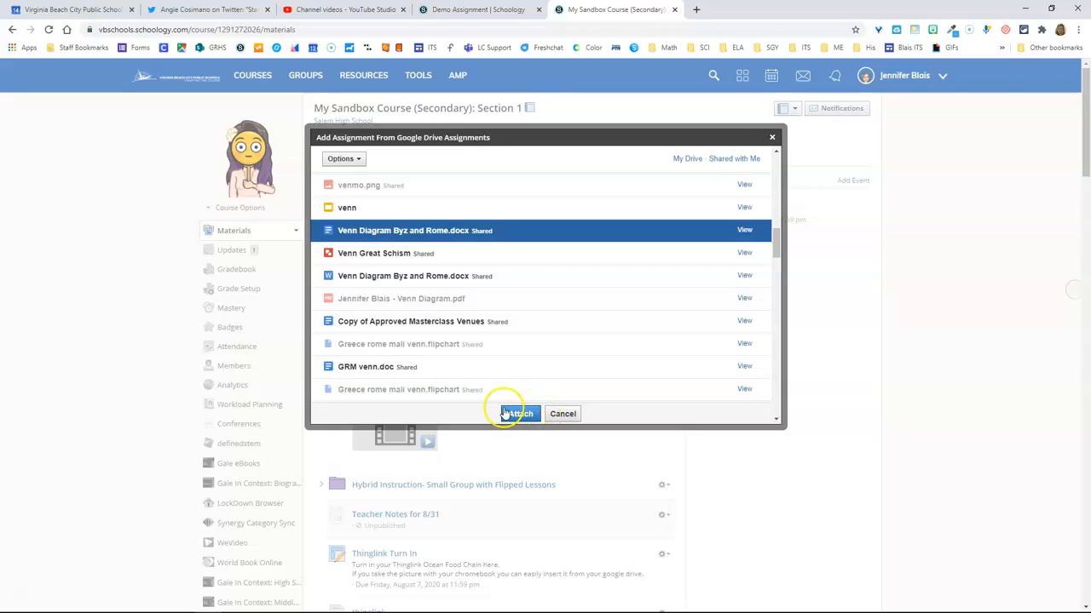
- Try selecting the "venn" presentation together with the Venn Diagram document
left_click(368, 242)
left_click(353, 210)
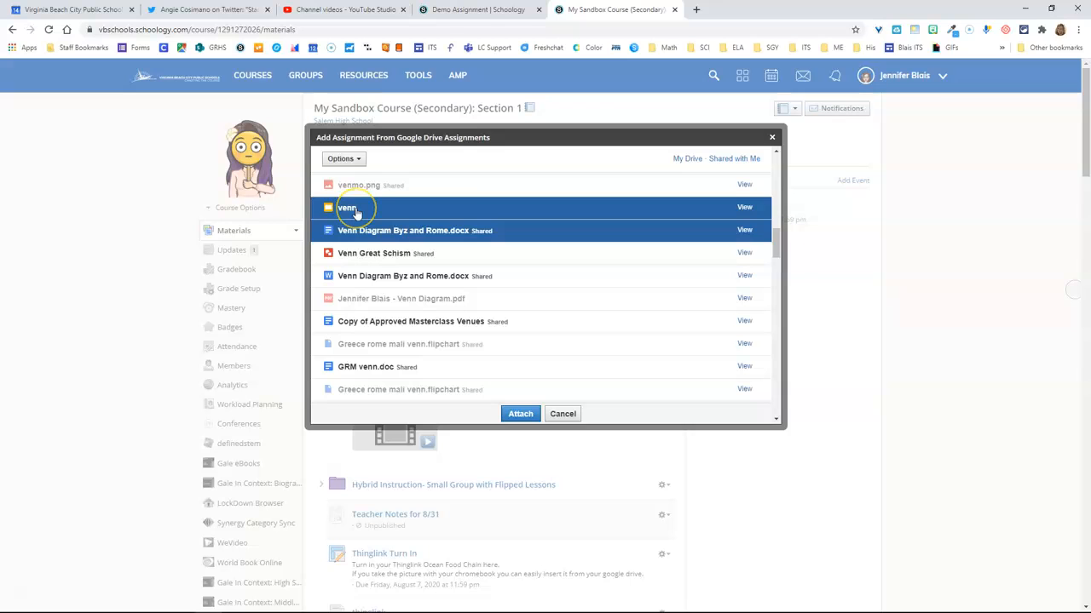
left_click(353, 212)
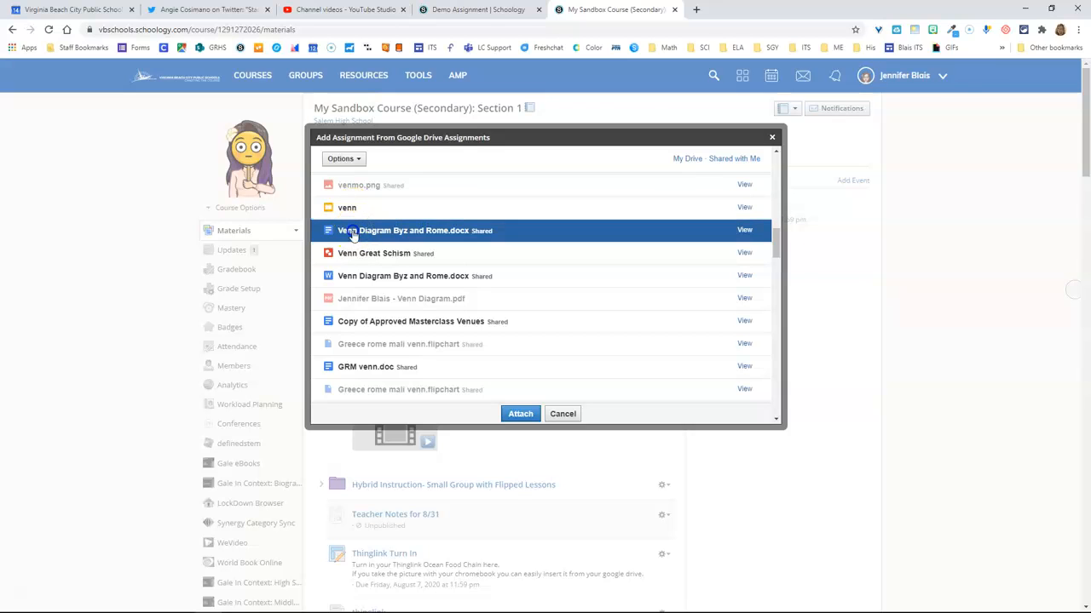
- Attach only the Google Docs file "Venn Diagram Byz and Rome.docx" to the assignment
left_click(475, 363)
left_click(517, 417)
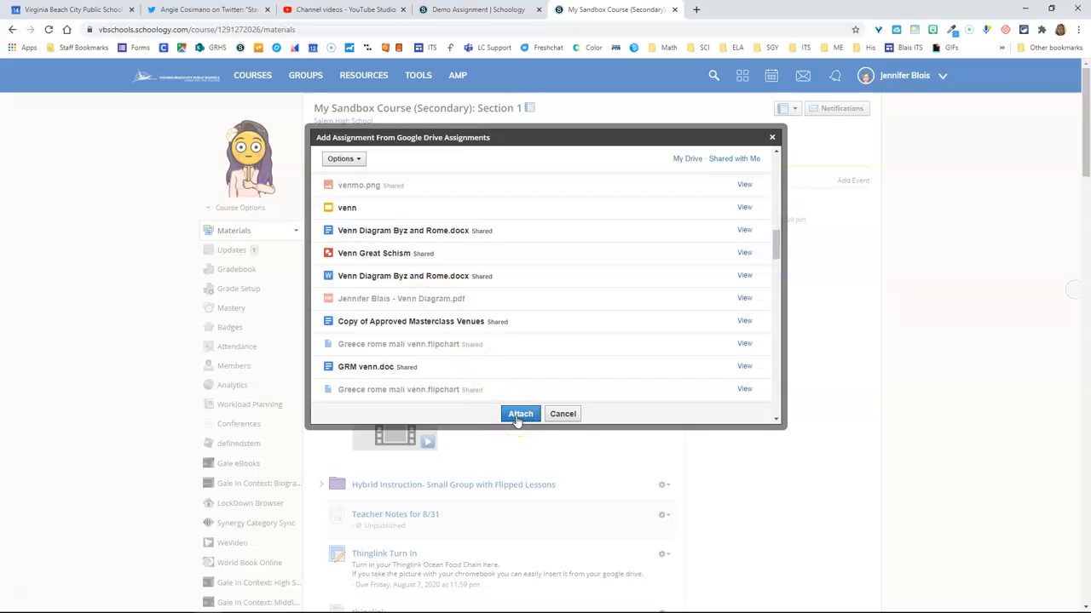
left_click(518, 417)
left_click(383, 231)
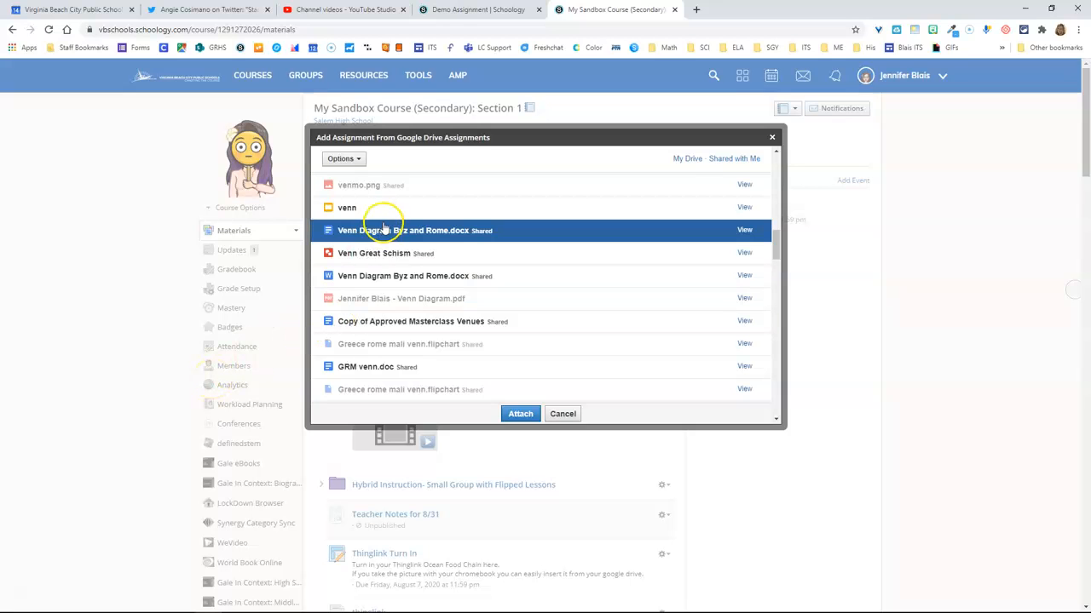
left_click(514, 414)
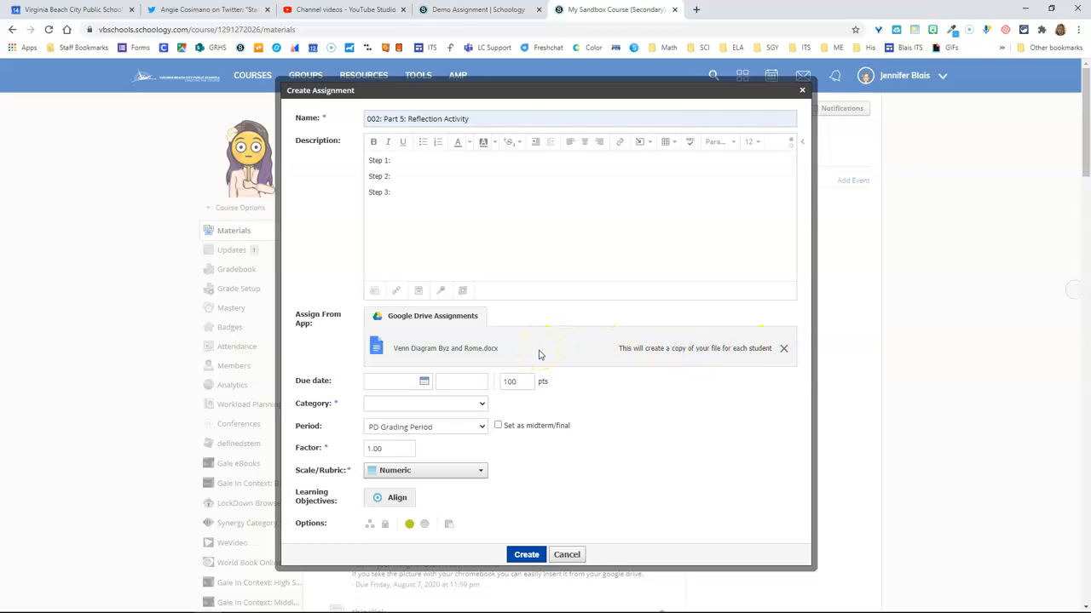
- Set the assignment's category to Assignment and create it
left_click(408, 404)
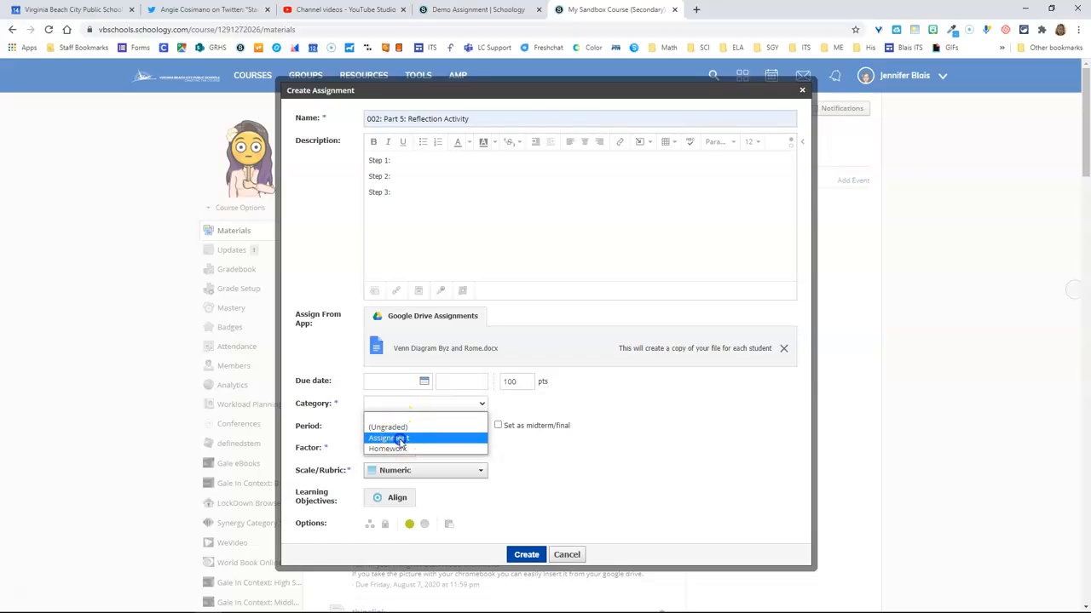
left_click(399, 440)
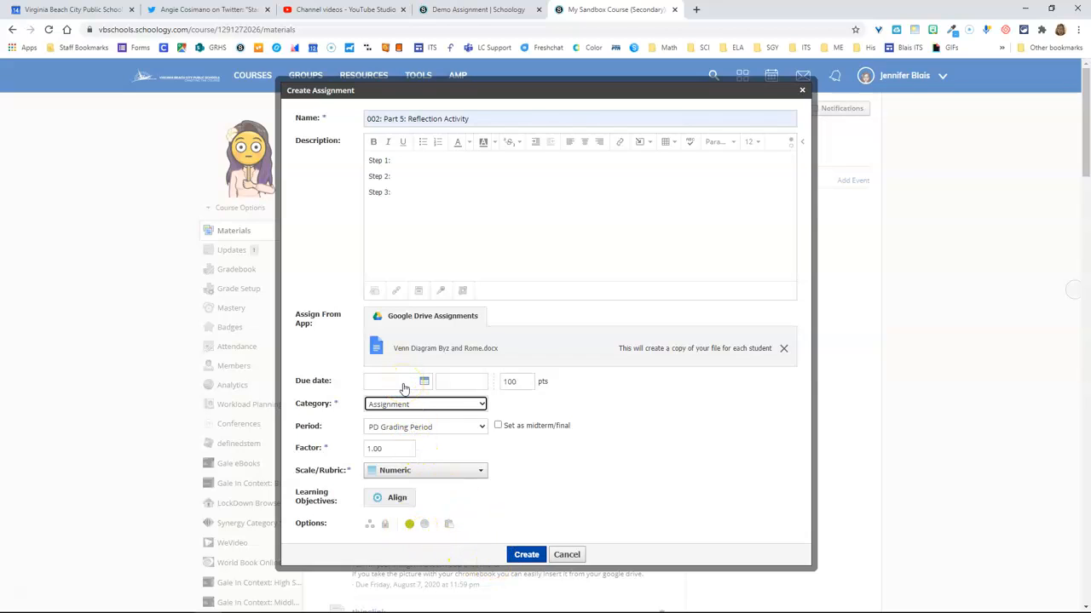
left_click(523, 555)
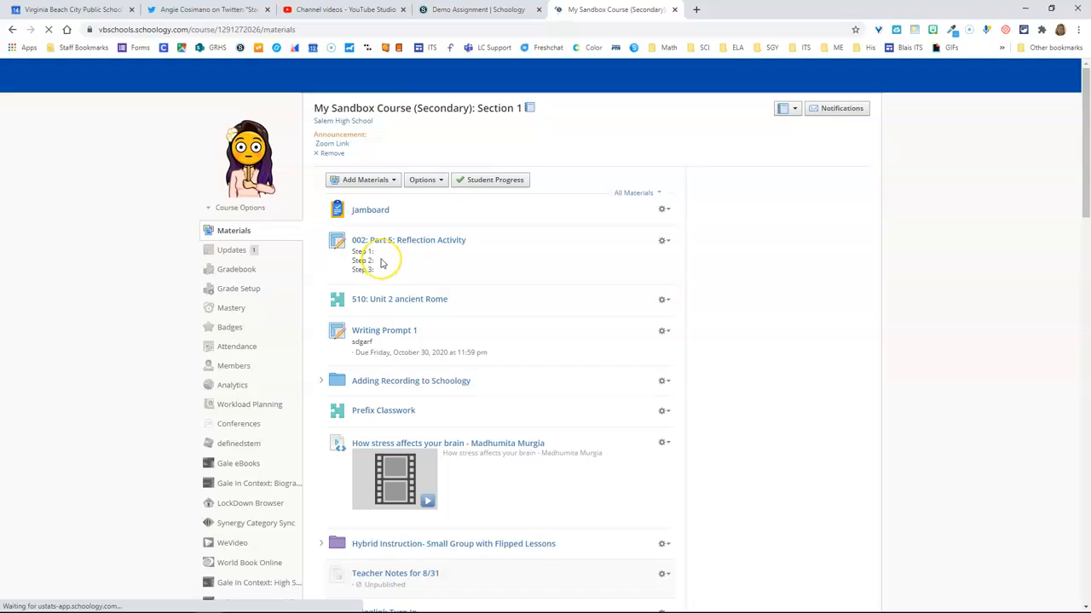
- Open the "002: Part 5: Reflection Activity" assignment, view its In Progress and Submissions pages, and return to the description
left_click(388, 241)
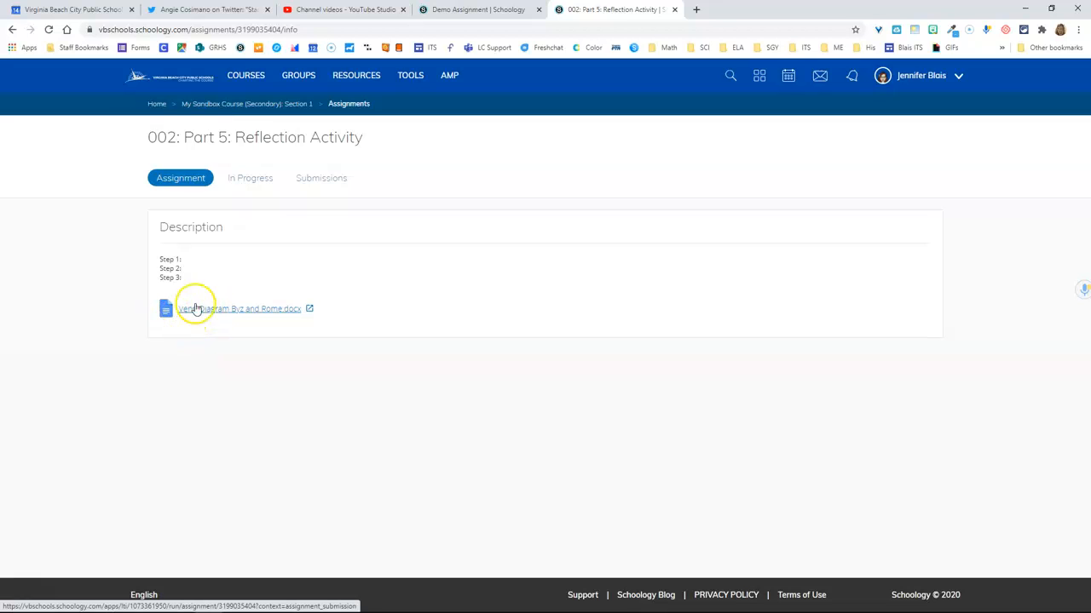
left_click(259, 186)
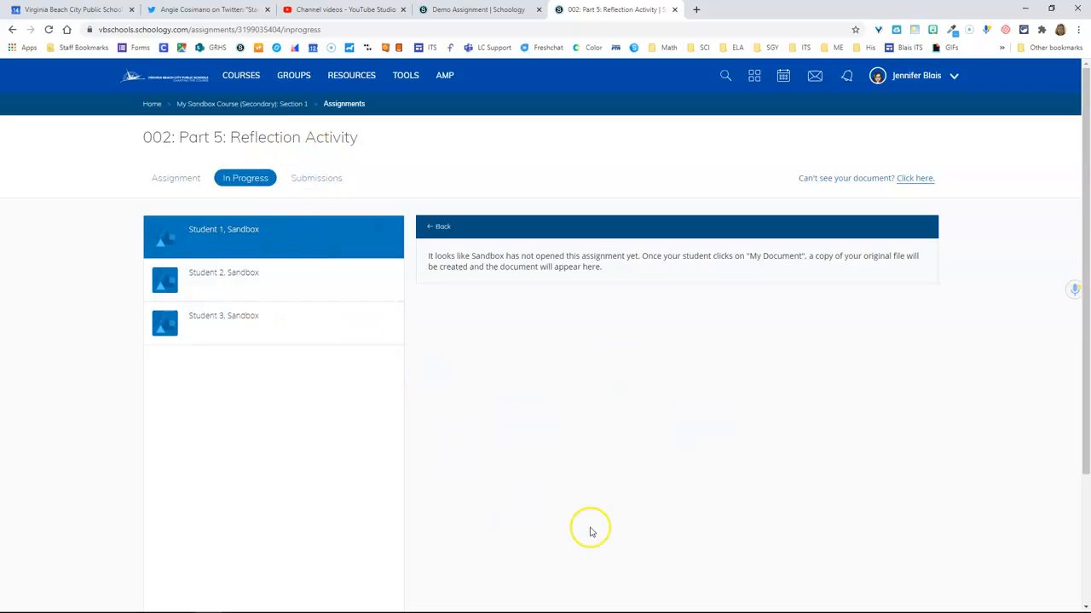
left_click(328, 179)
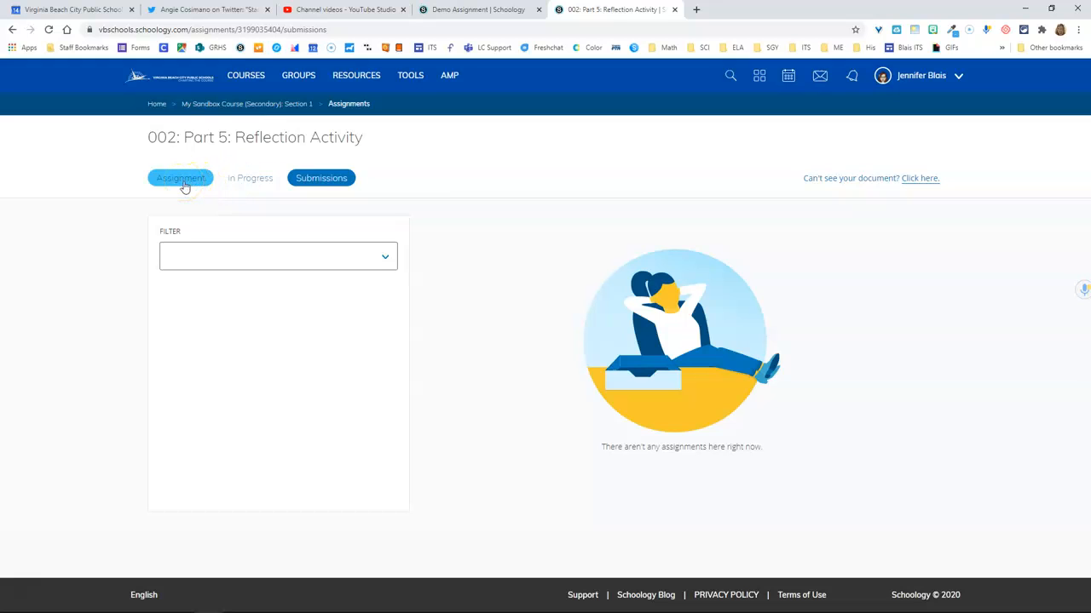
left_click(181, 178)
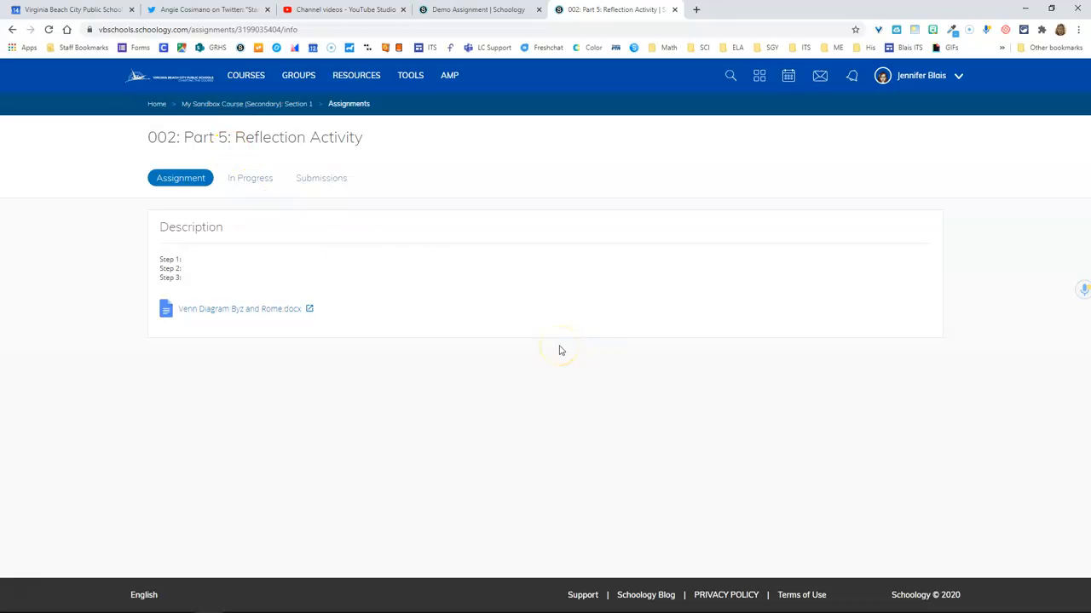
- Switch to the open Demo Assignment and look through the embedded document in its My Document view
left_click(477, 10)
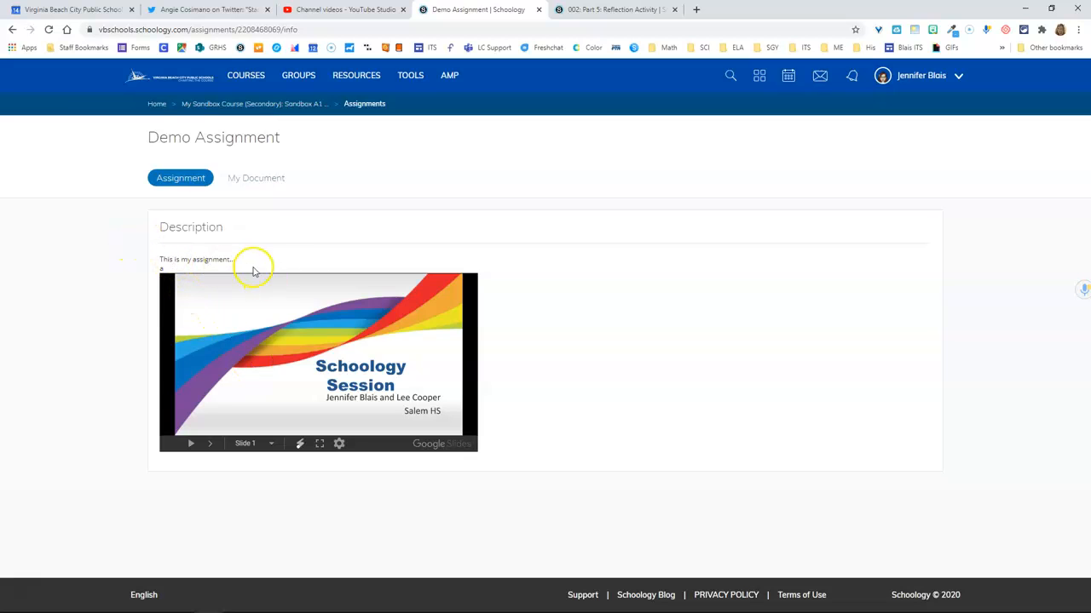
left_click(256, 178)
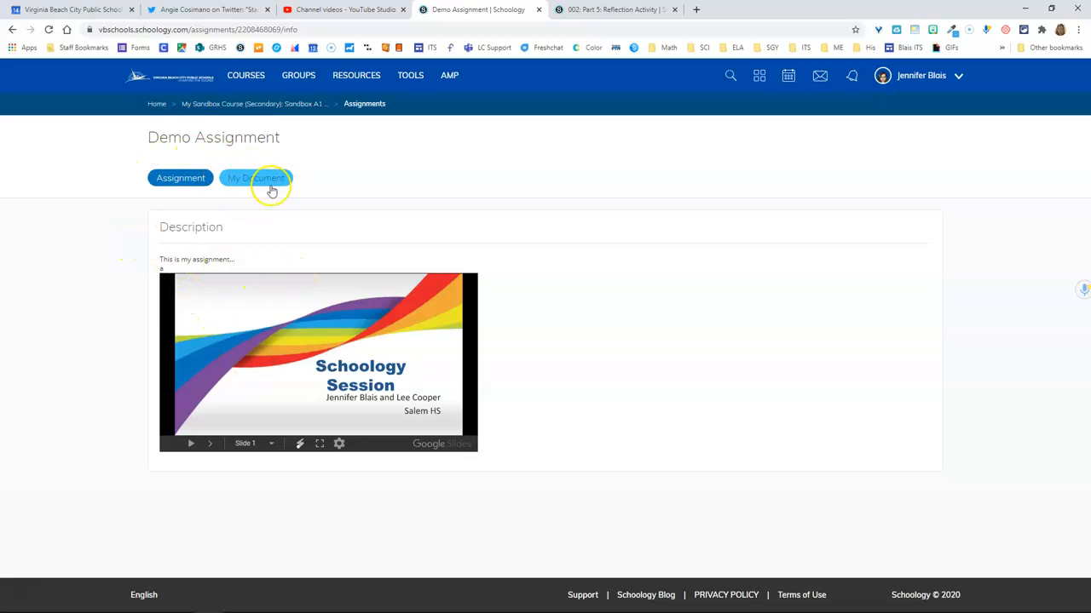
left_click(271, 183)
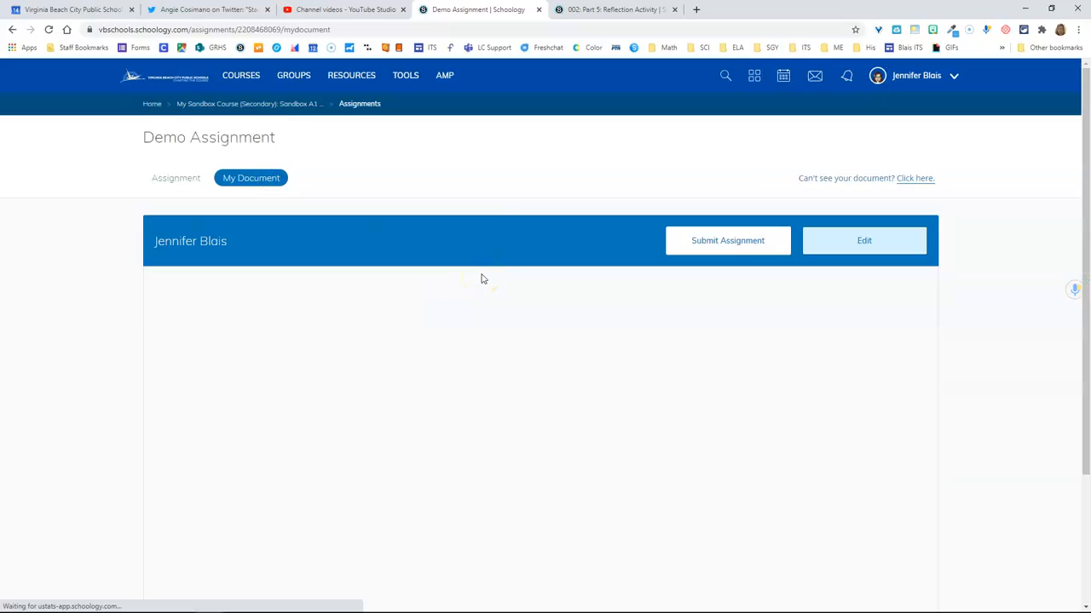
left_click(509, 375)
scroll(579, 388, "down", 1)
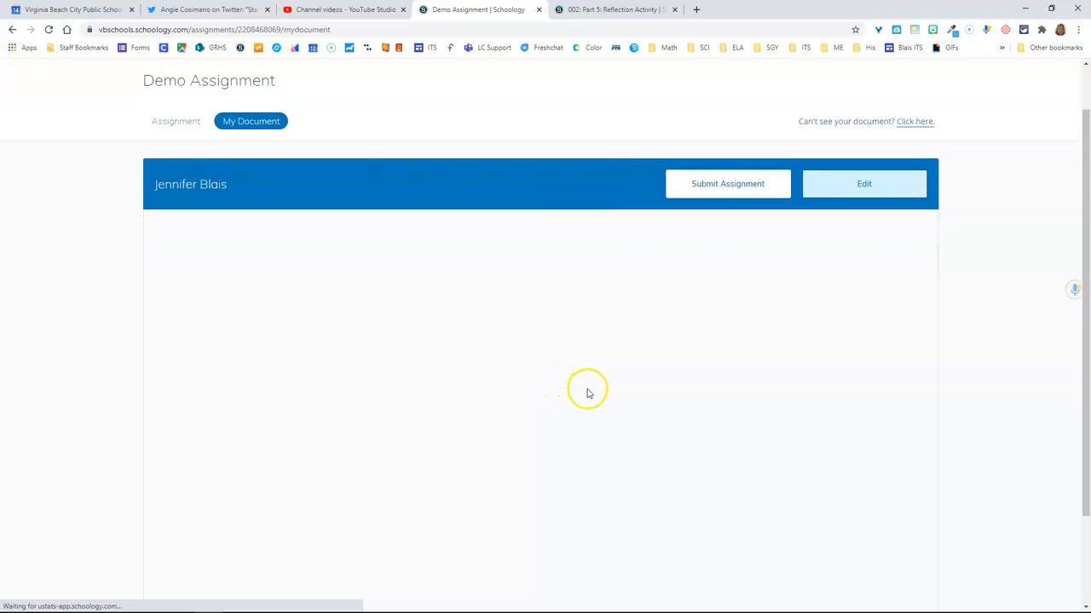
scroll(512, 401, "up", 1)
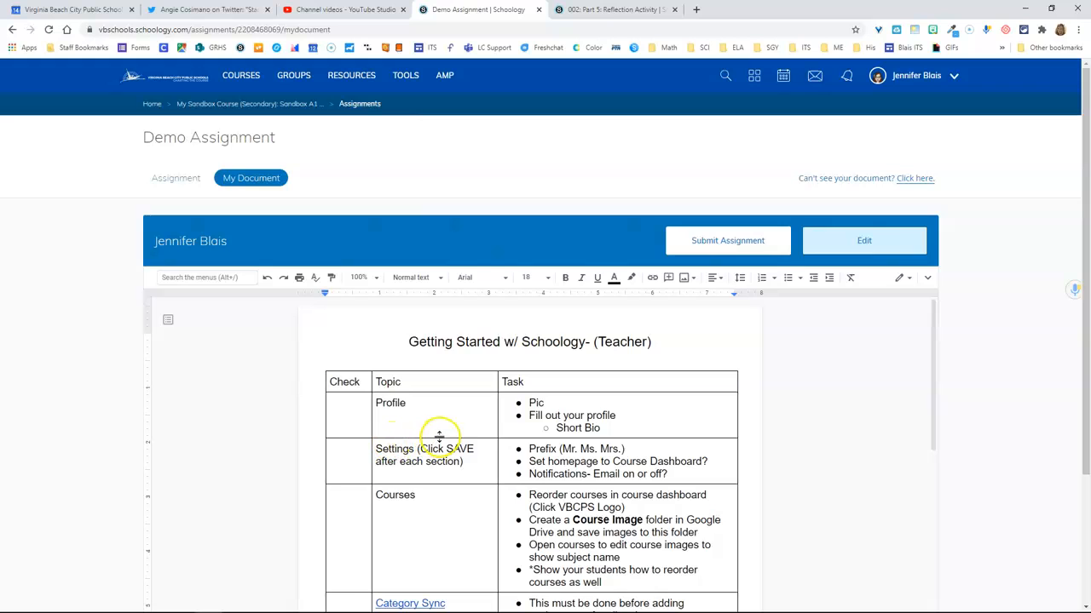
scroll(653, 433, "down", 2)
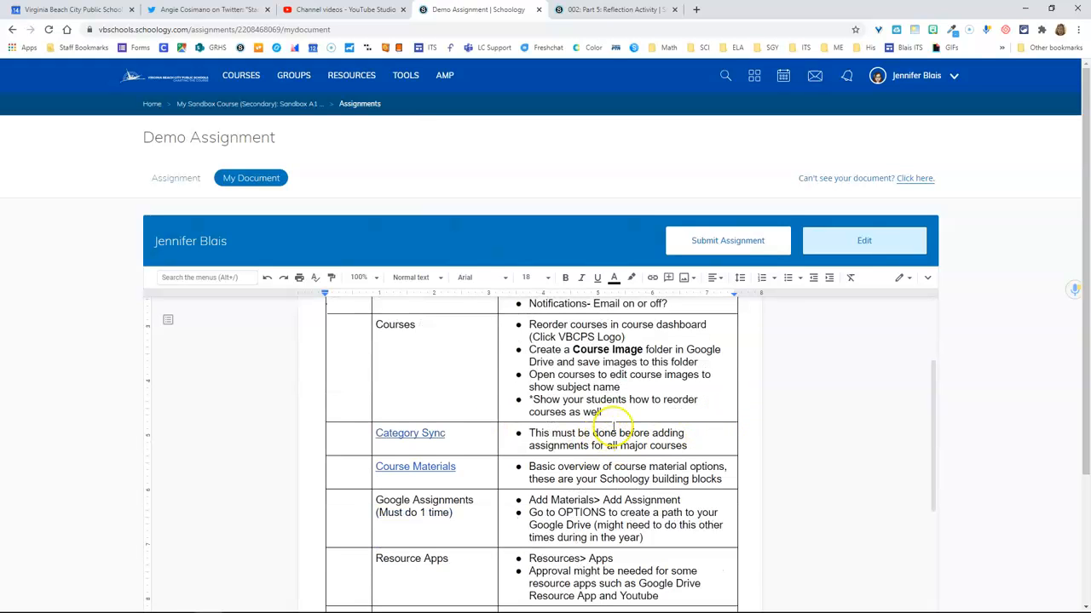
scroll(614, 426, "down", 3)
scroll(613, 423, "down", 3)
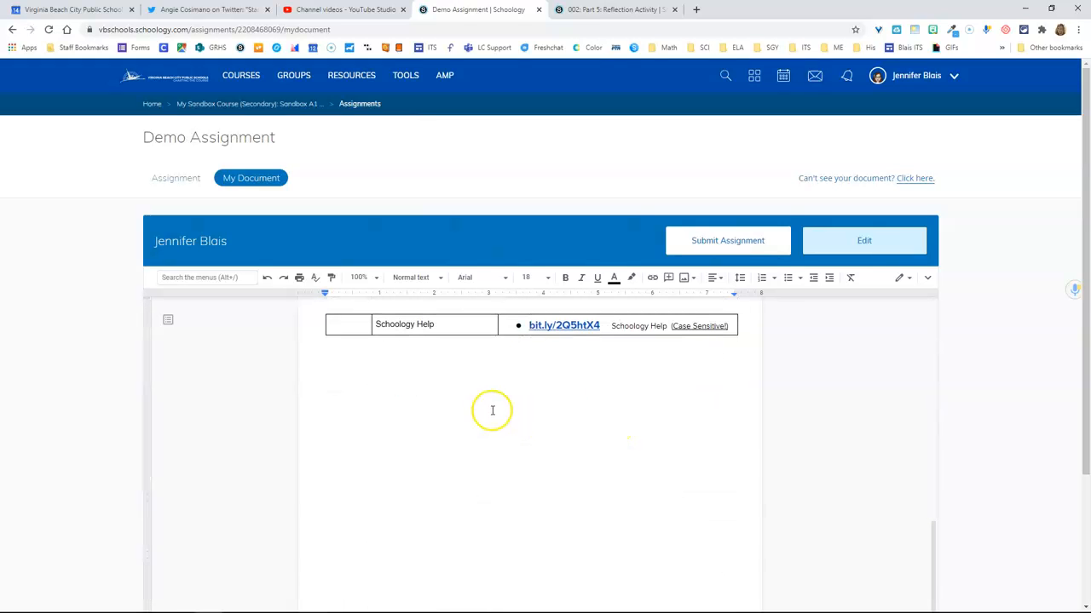
scroll(608, 403, "up", 3)
scroll(605, 403, "up", 8)
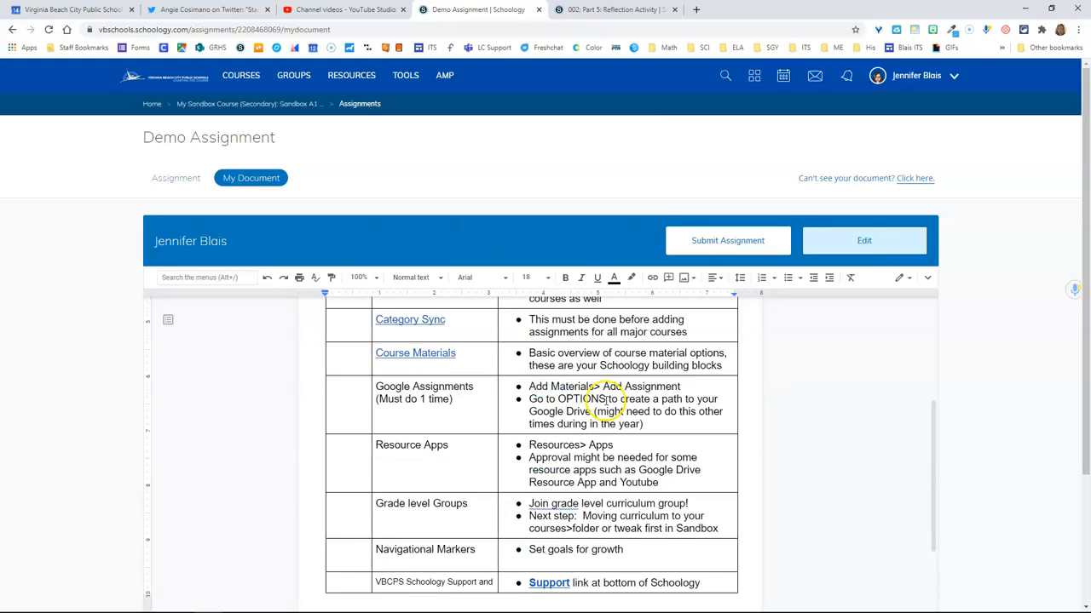
- Look through the embedded Getting Started document and submit the Demo Assignment, confirming the submission
left_click(559, 449)
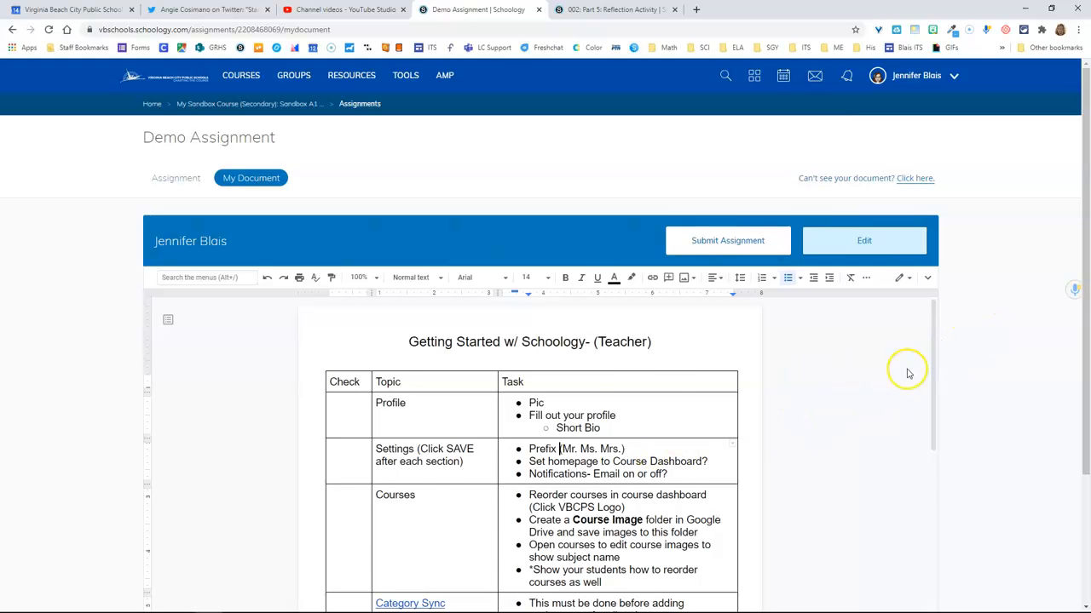
scroll(908, 373, "down", 3)
scroll(1071, 199, "down", 3)
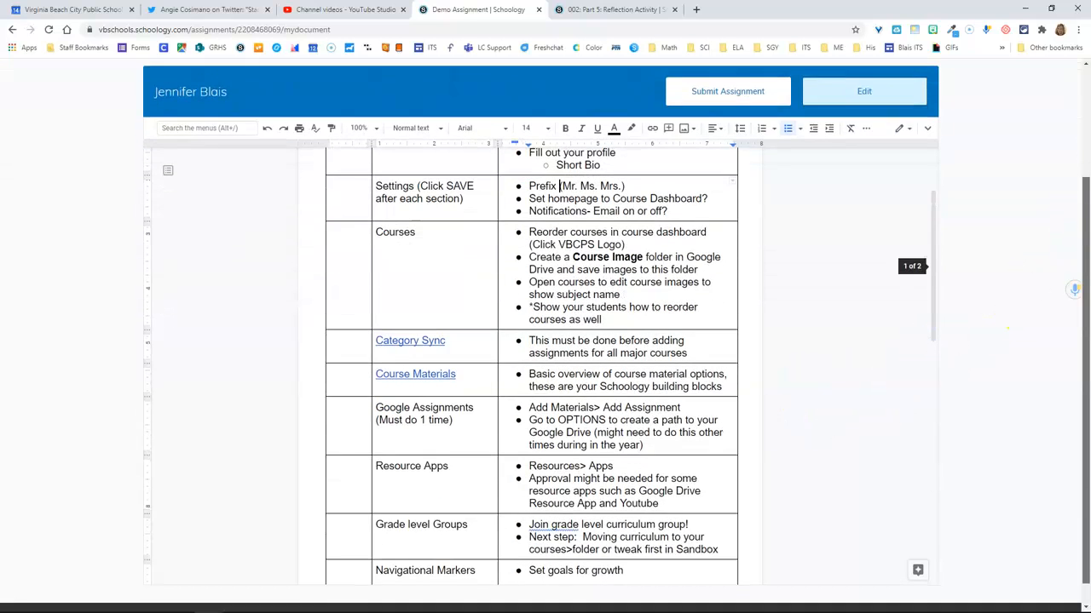
scroll(611, 392, "down", 3)
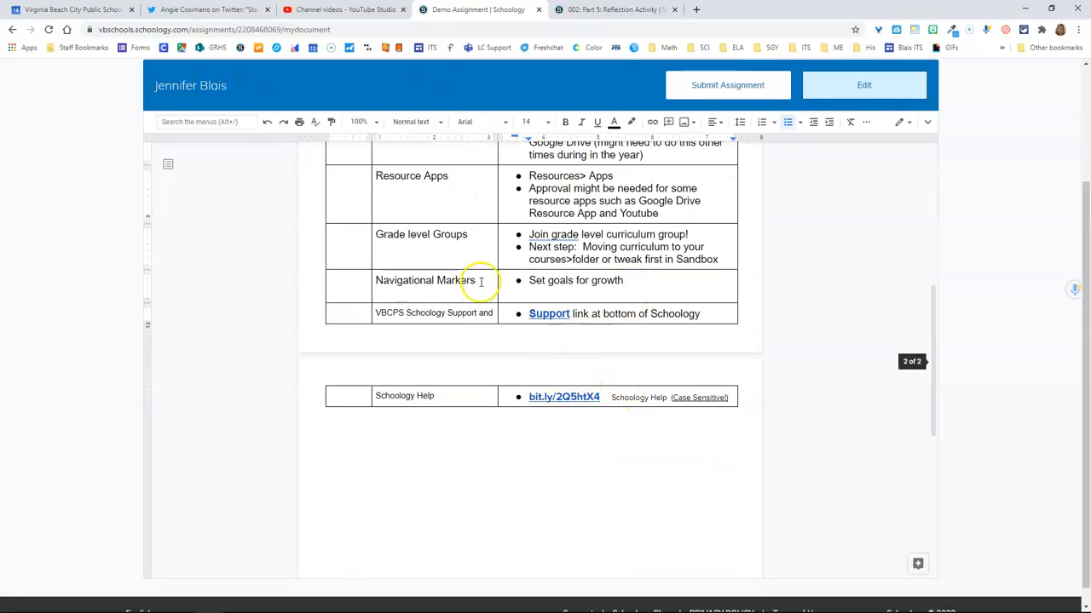
scroll(481, 282, "up", 5)
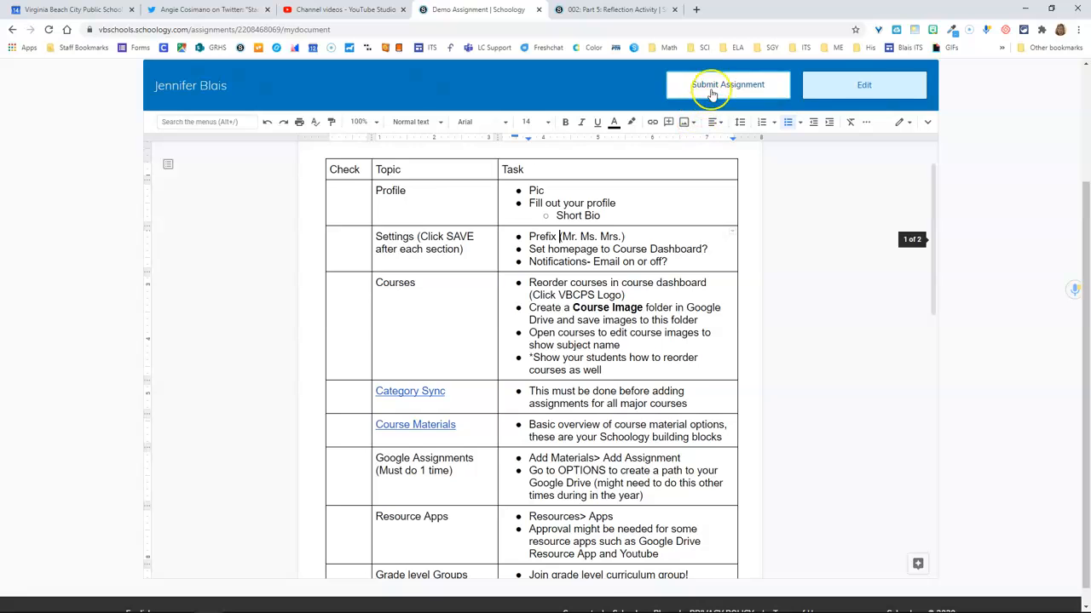
left_click(712, 87)
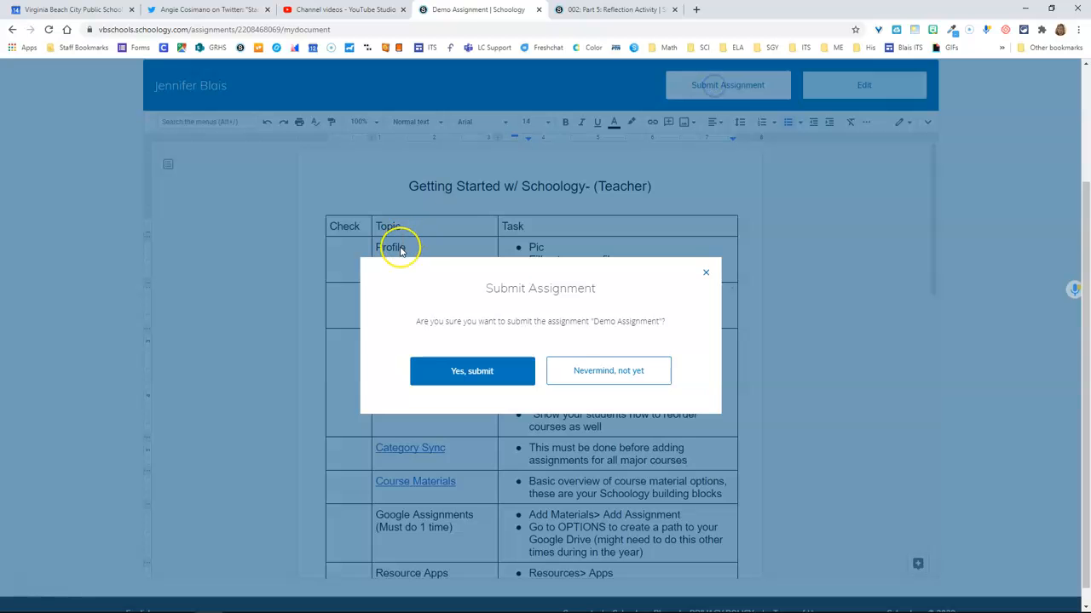
left_click(432, 366)
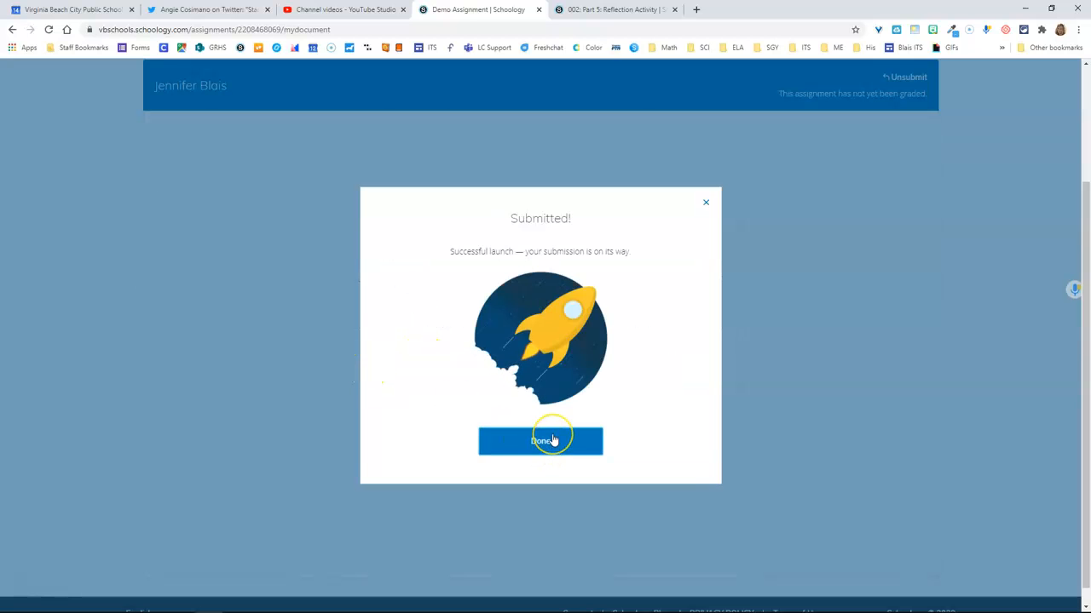
left_click(551, 440)
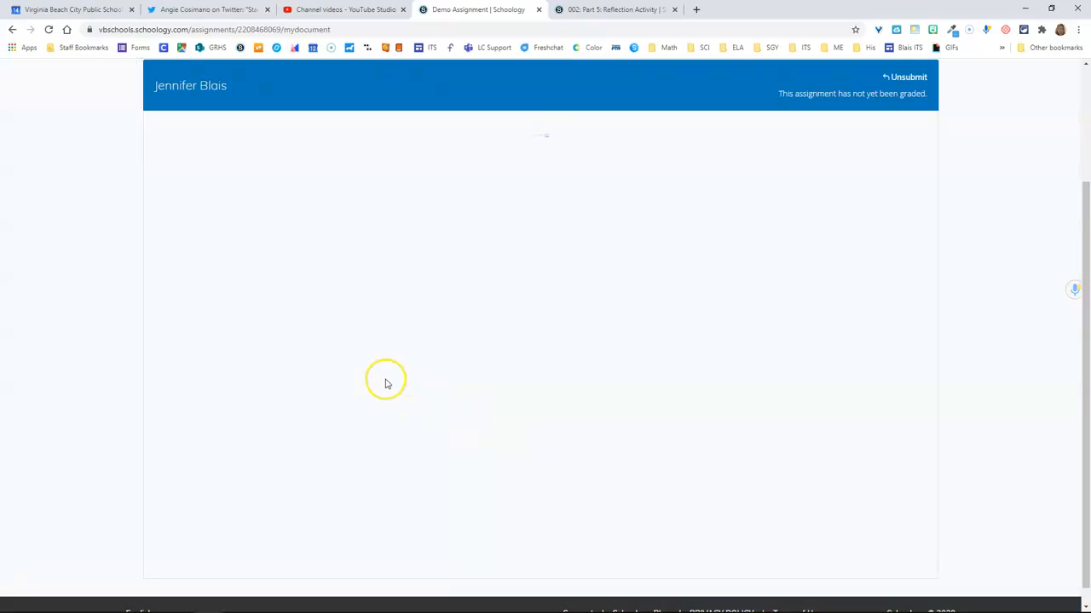
- Compare the teacher view of "002: Part 5: Reflection Activity" and its Submissions page with the submitted Demo Assignment
left_click(588, 9)
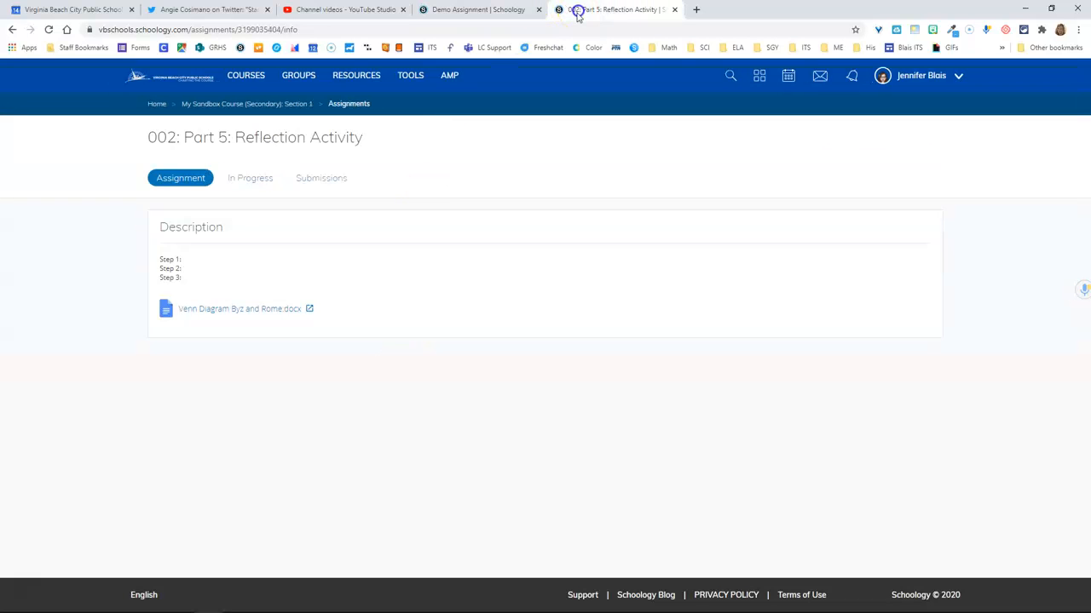
left_click(327, 183)
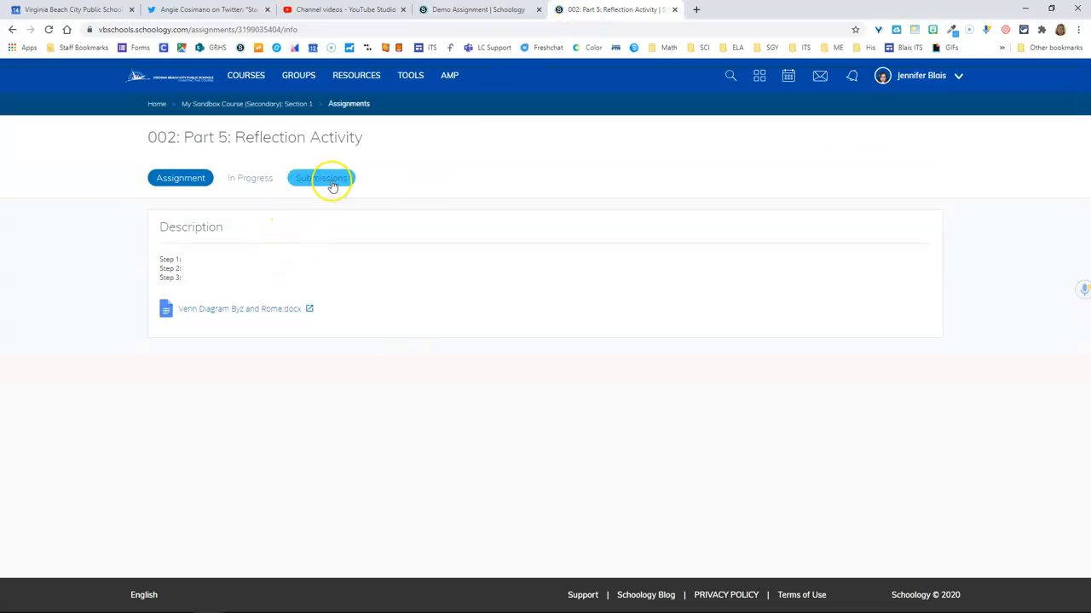
left_click(479, 10)
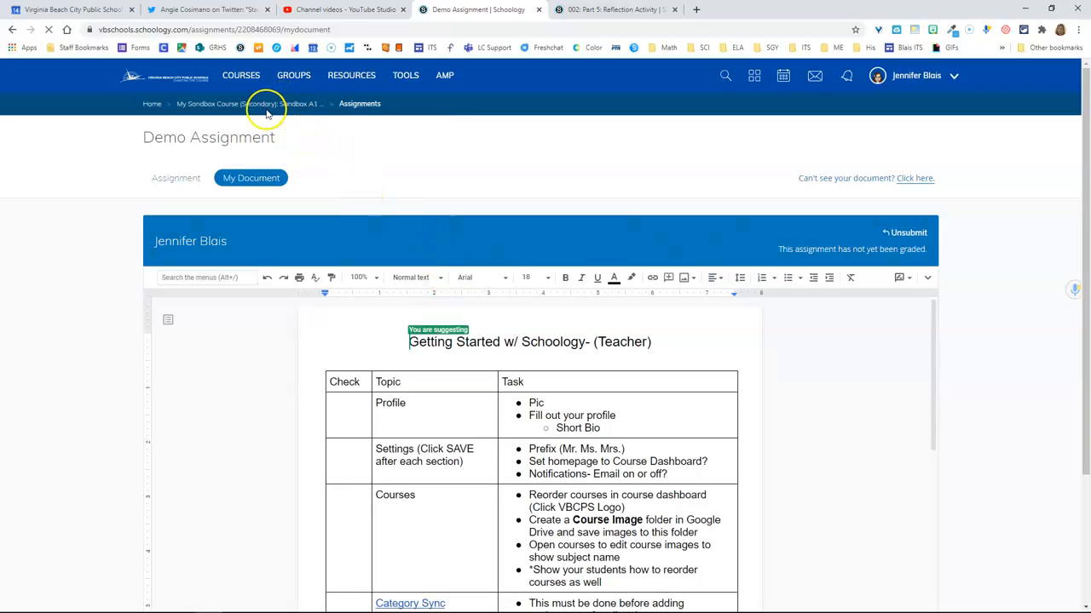
left_click(582, 10)
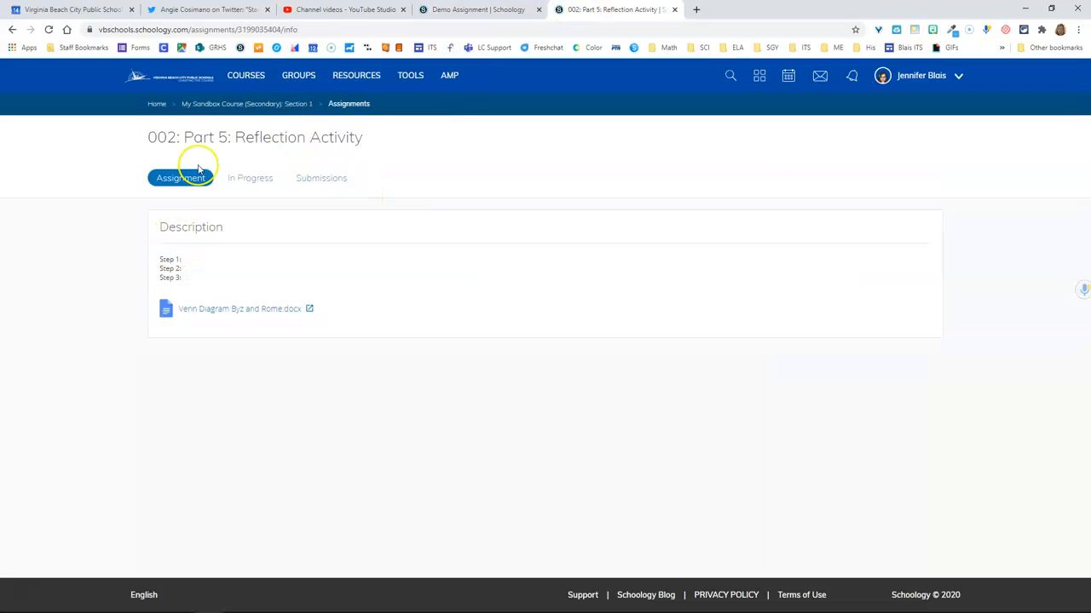
- Copy the "002: Part 5: Reflection Activity" assignment to the third listed My Sandbox Course (Elementary): Section 1
left_click(347, 104)
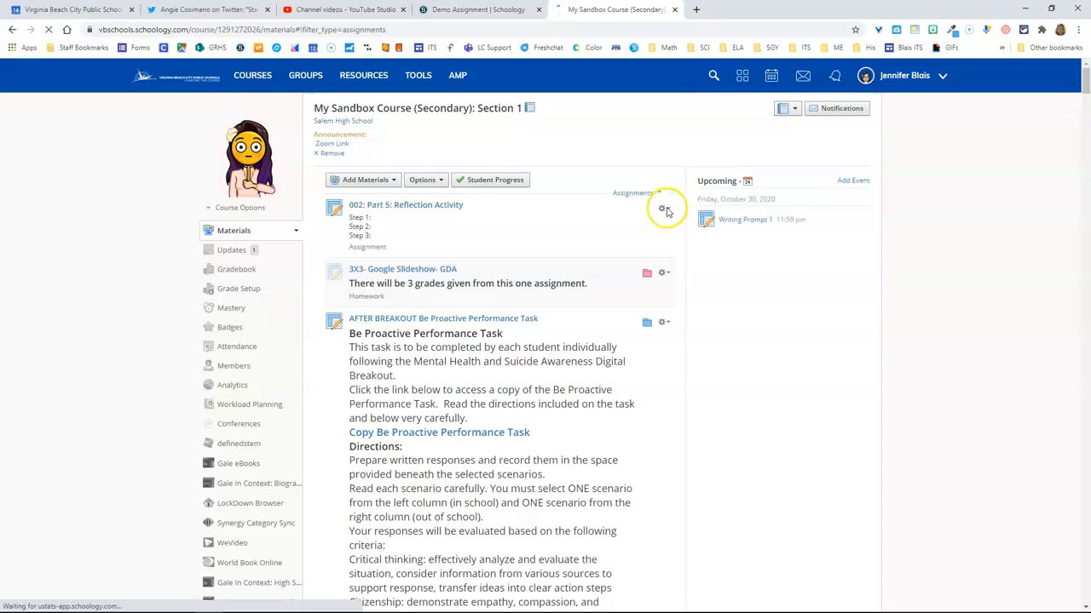
left_click(664, 209)
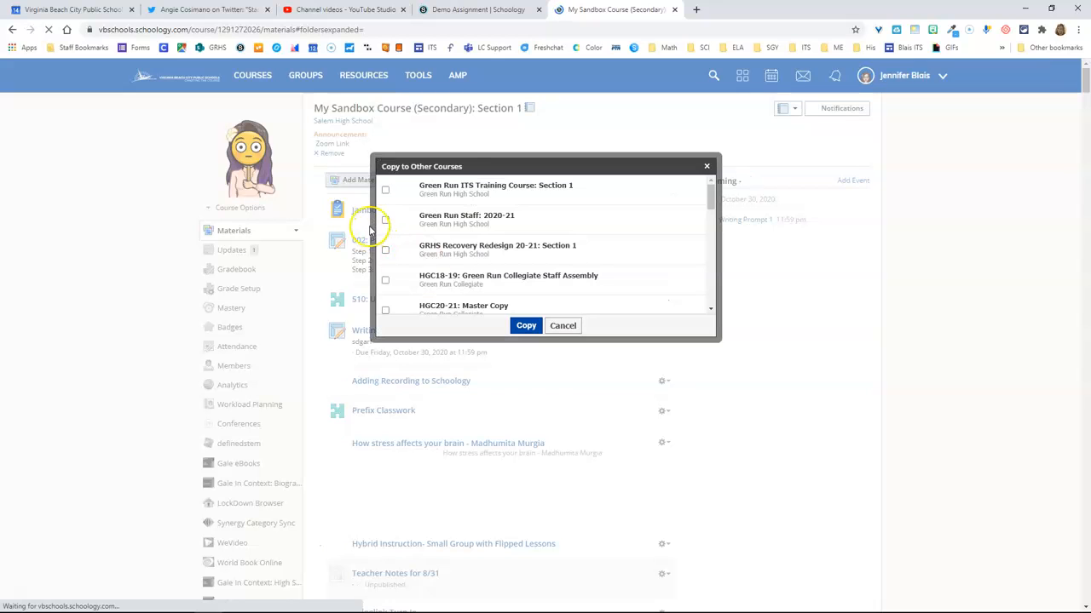
scroll(417, 263, "down", 1)
scroll(417, 263, "down", 1)
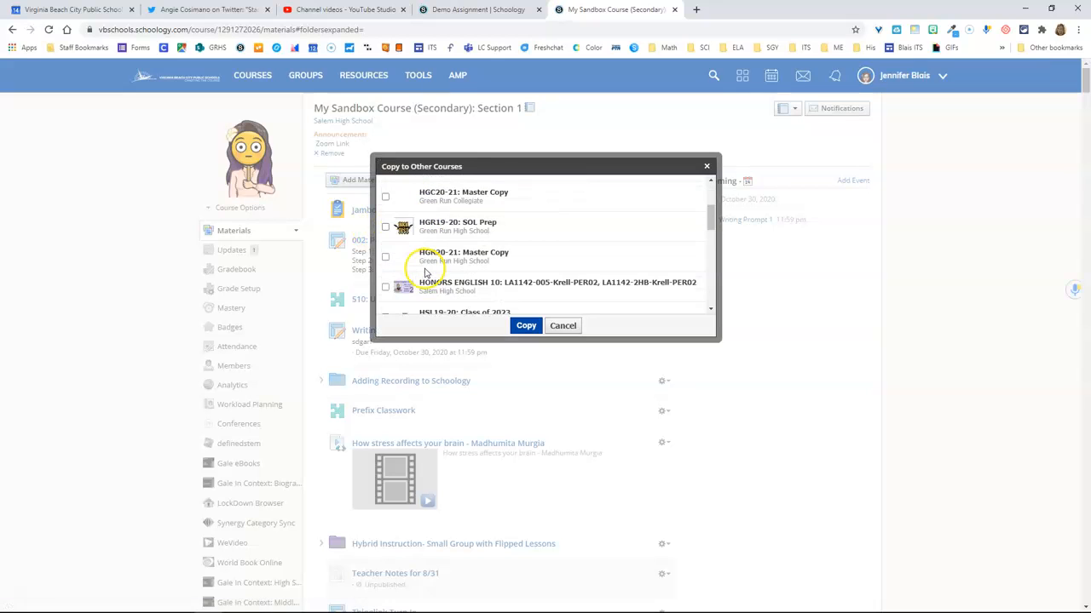
scroll(420, 253, "down", 4)
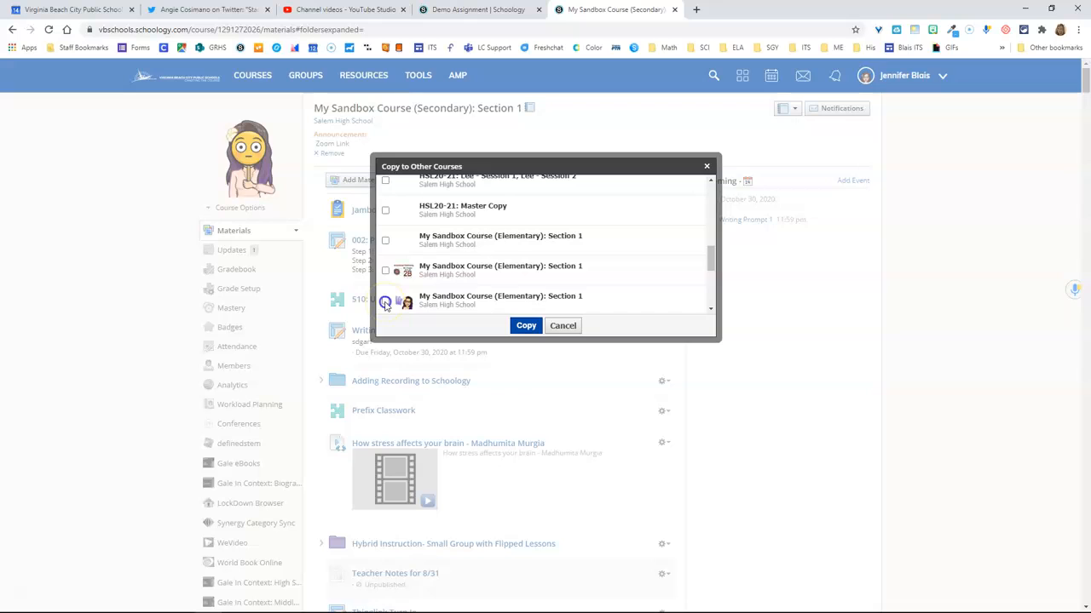
left_click(524, 329)
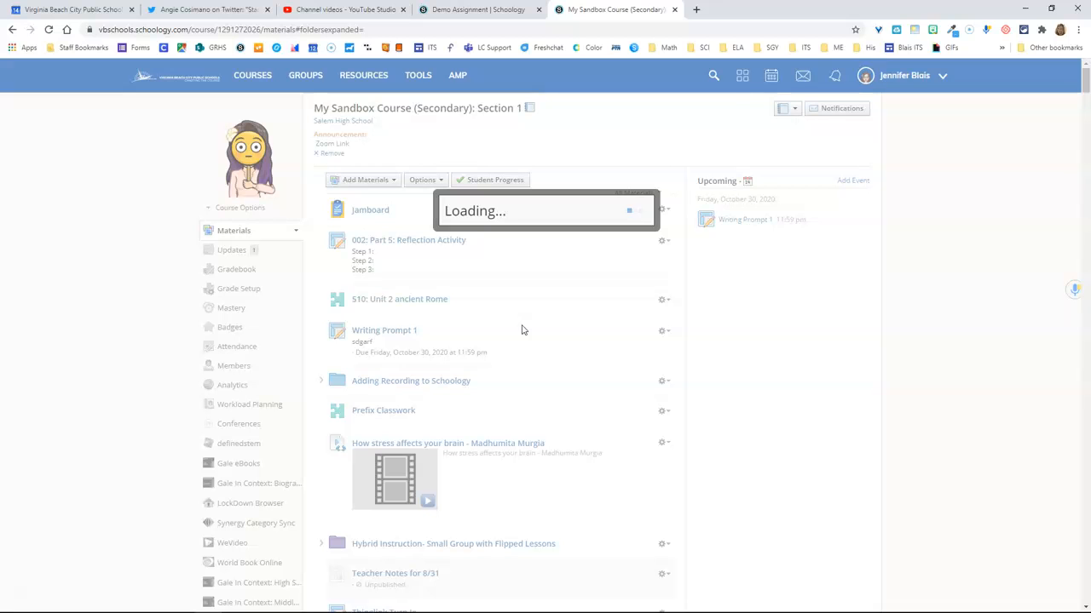
- Open My Sandbox Course (Elementary): Section 1 and locate the copied Reflection Activity at the end of its materials
left_click(260, 78)
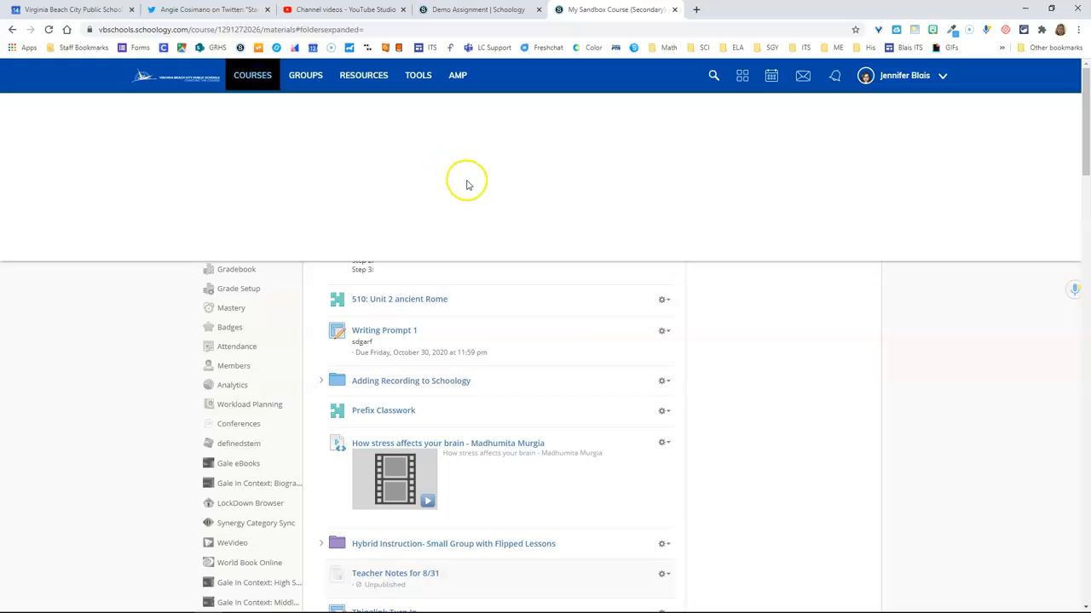
left_click(645, 275)
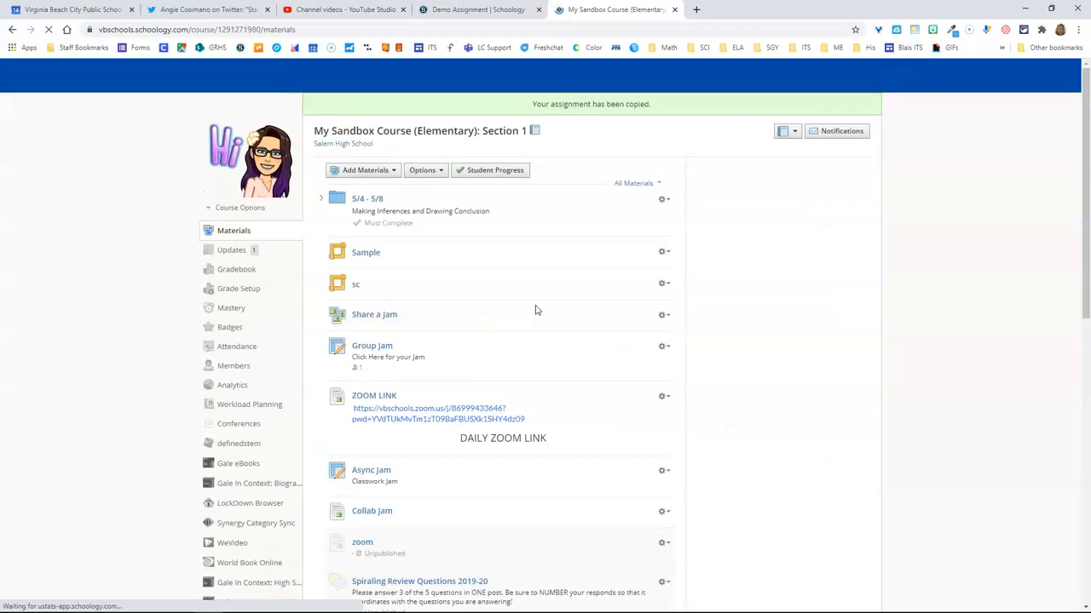
scroll(535, 310, "down", 6)
scroll(538, 315, "down", 15)
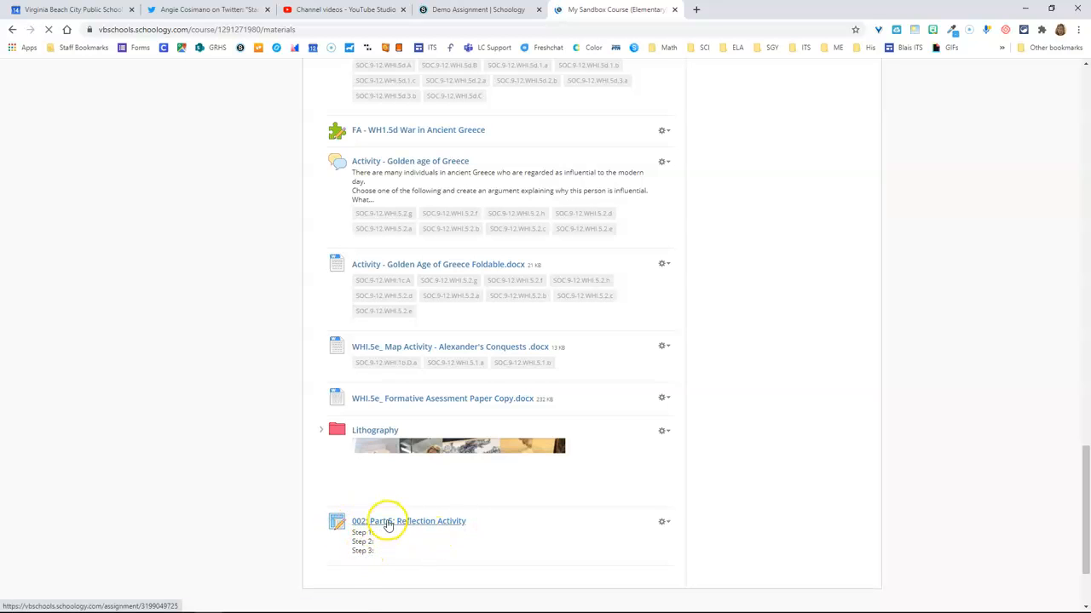
- Edit the copied Reflection Activity, attach the Google Docs version of "Venn Diagram Byz and Rome.docx" from Google Drive Assignments, and save the changes
left_click(663, 521)
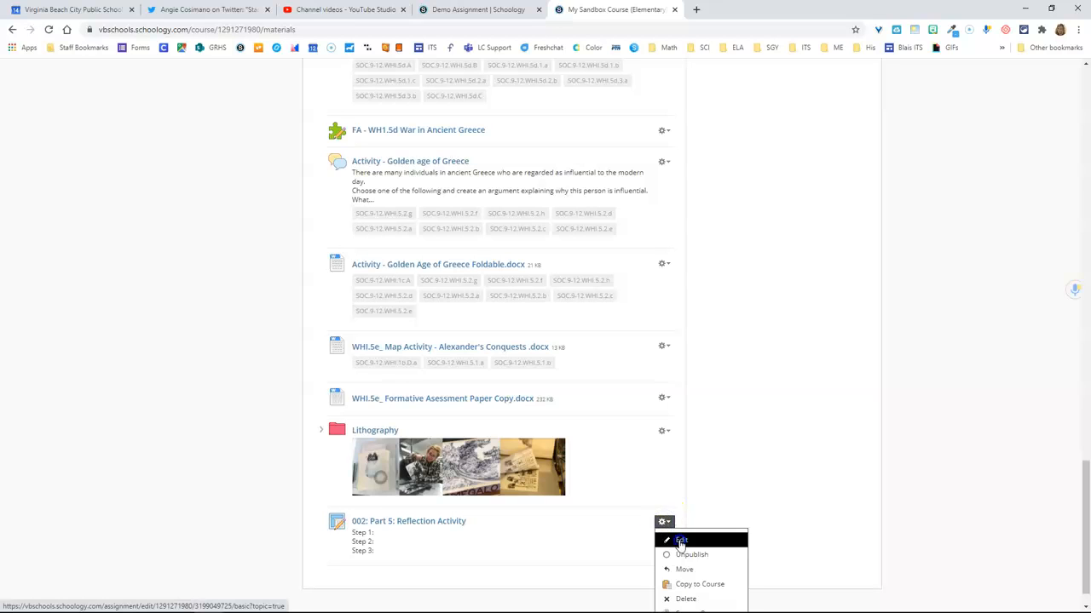
left_click(680, 540)
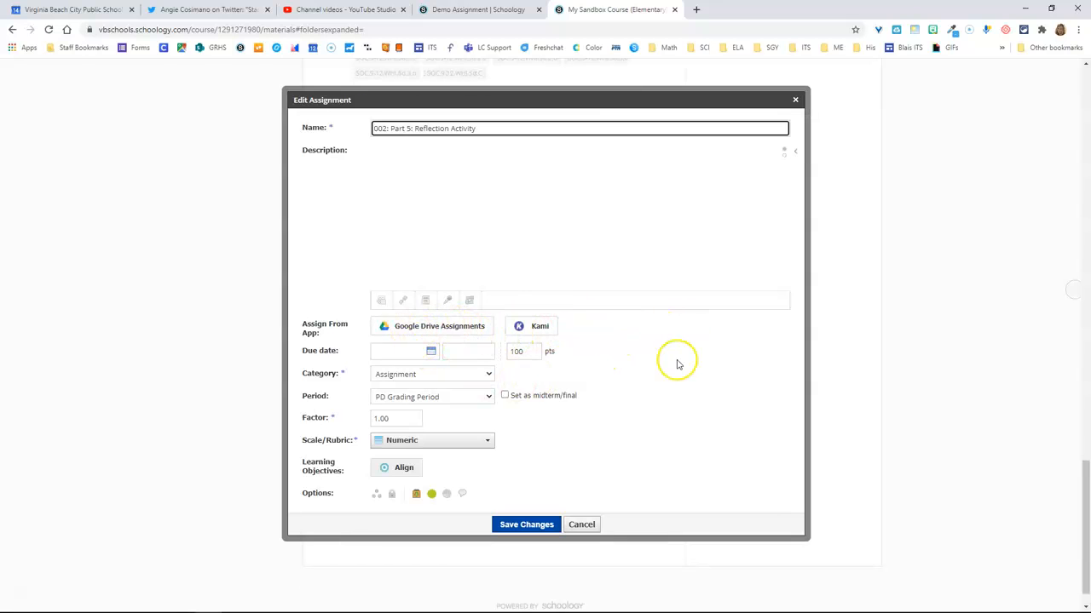
left_click(479, 330)
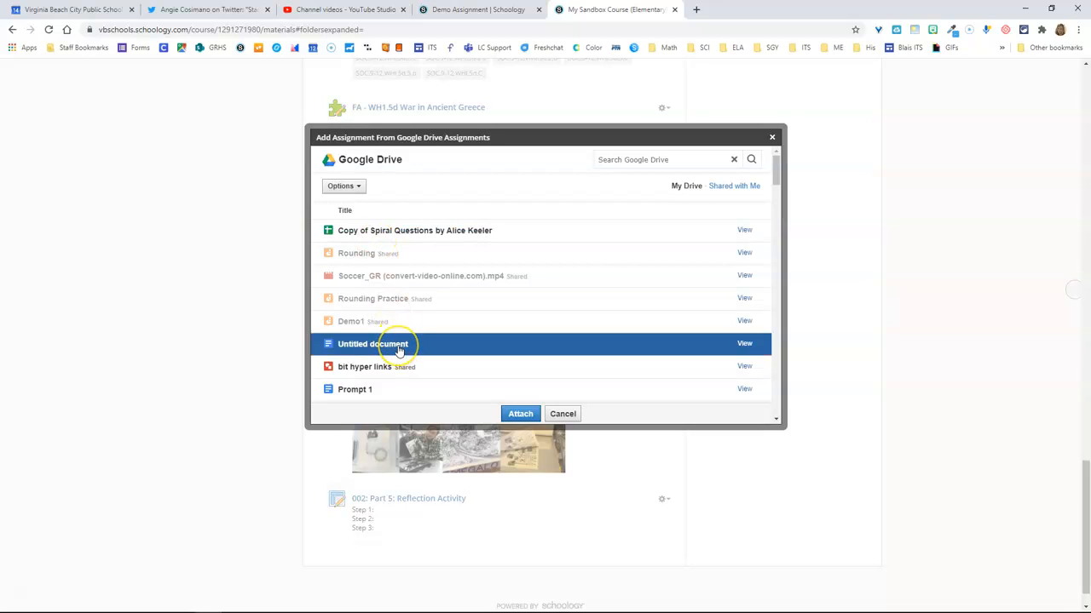
left_click(641, 160)
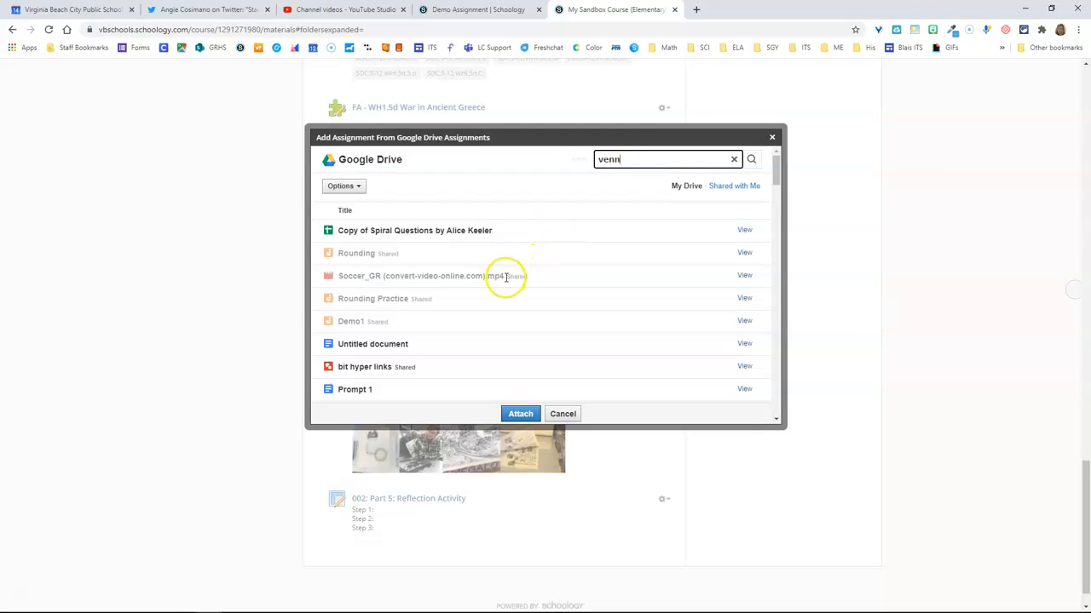
scroll(425, 275, "down", 3)
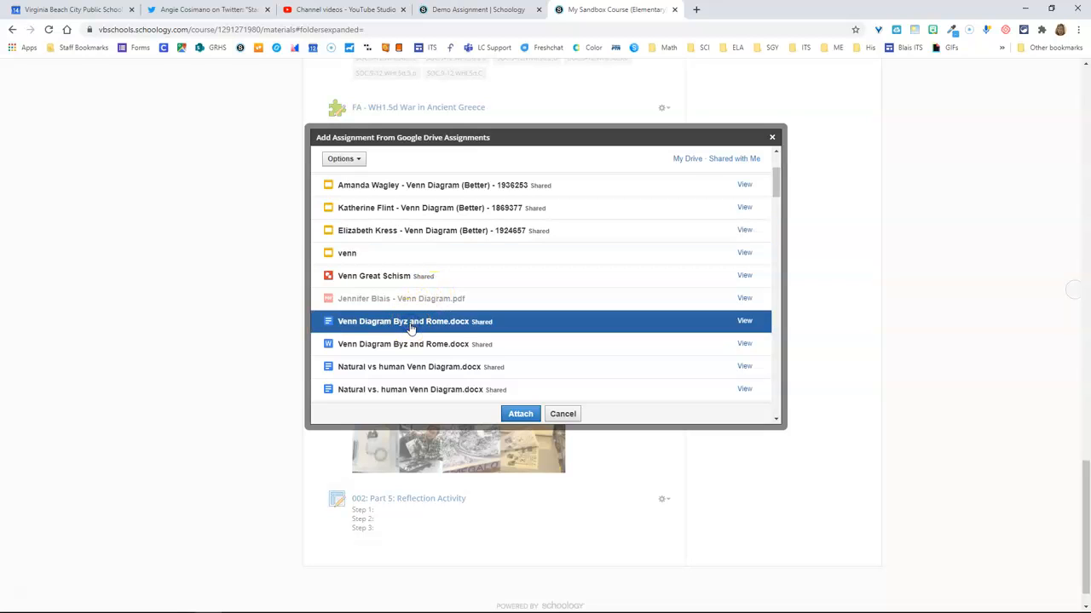
left_click(519, 414)
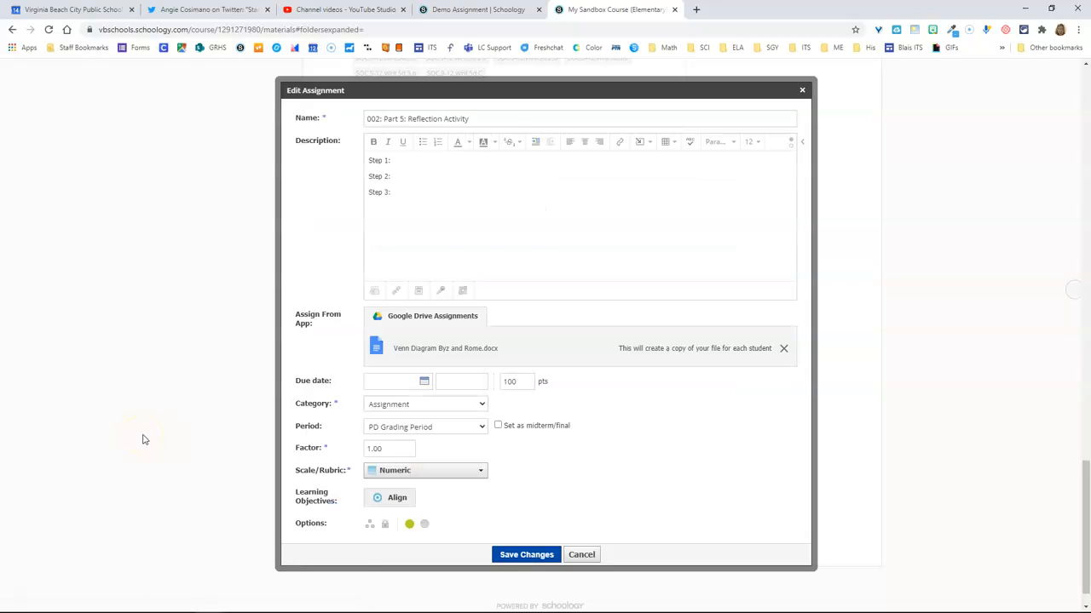
left_click(518, 555)
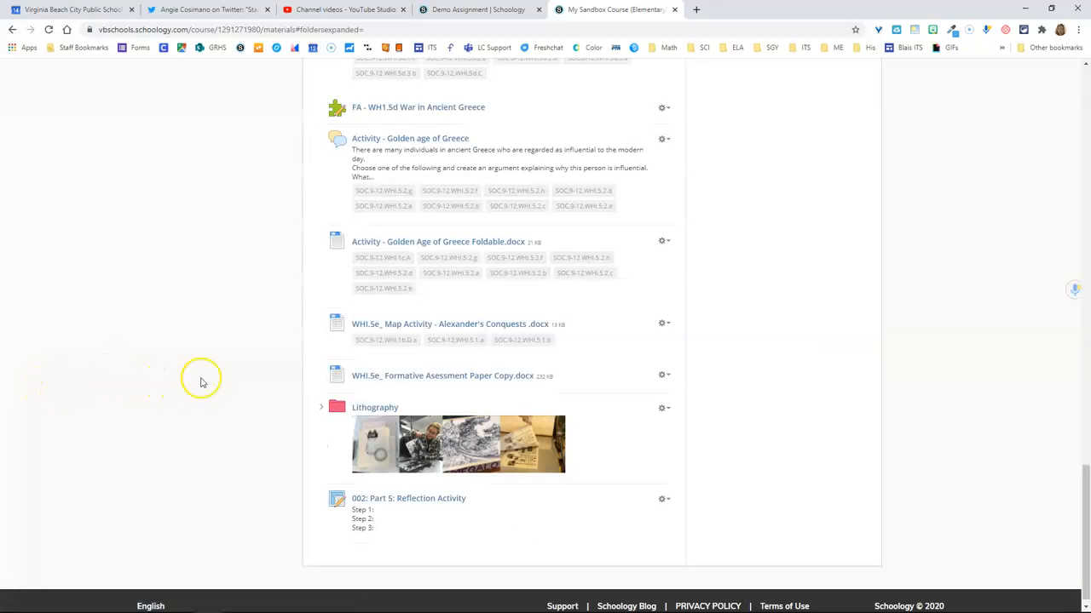
scroll(225, 374, "up", 3)
scroll(225, 375, "up", 15)
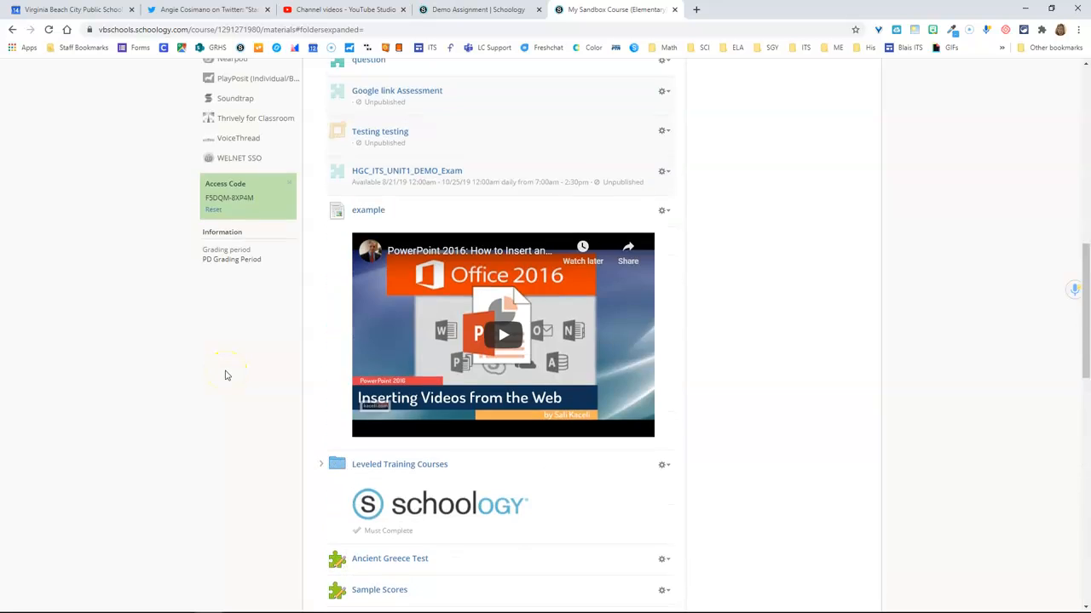
scroll(225, 374, "up", 7)
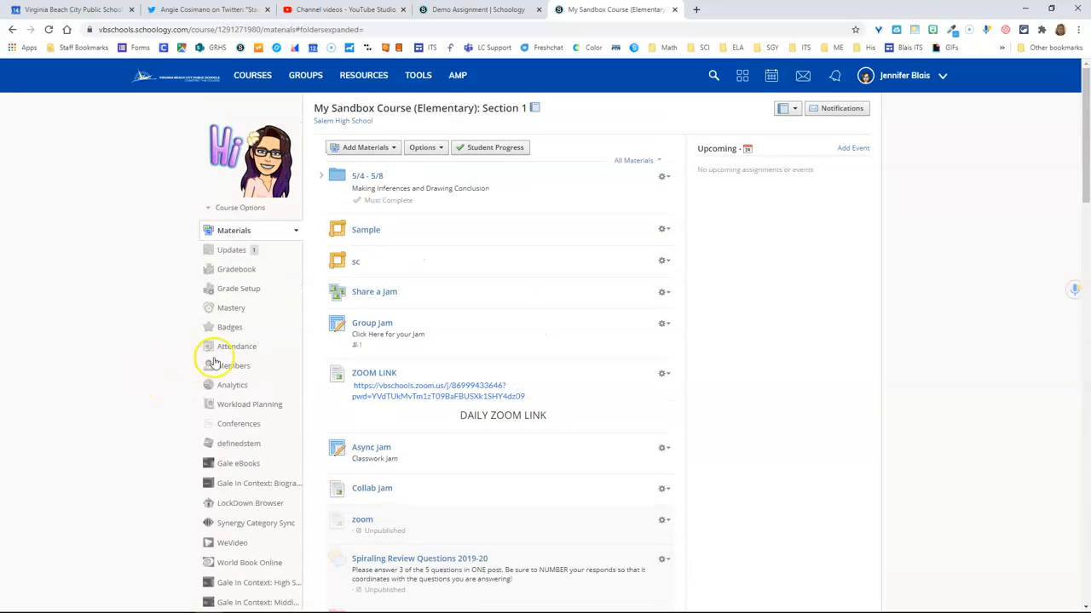